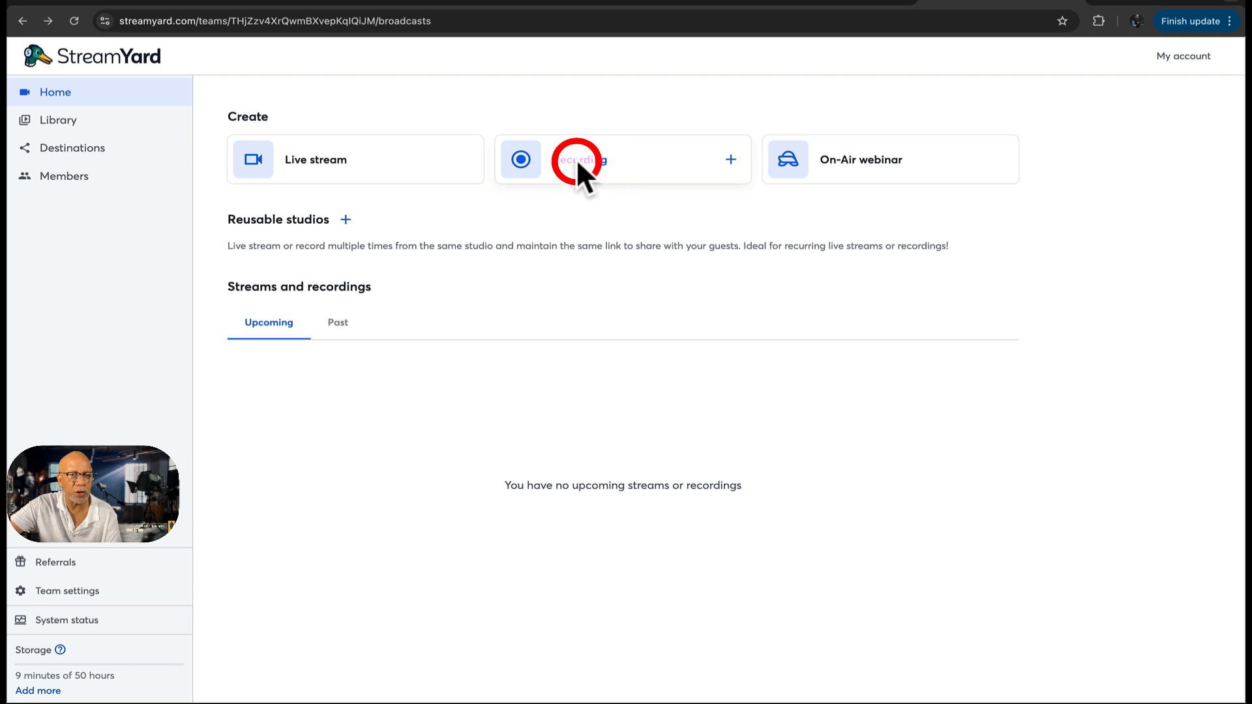
- Create a Full HD (1080p) recording titled "livestream" from the home page
{"action": "left_click", "coordinate": [59, 92]}
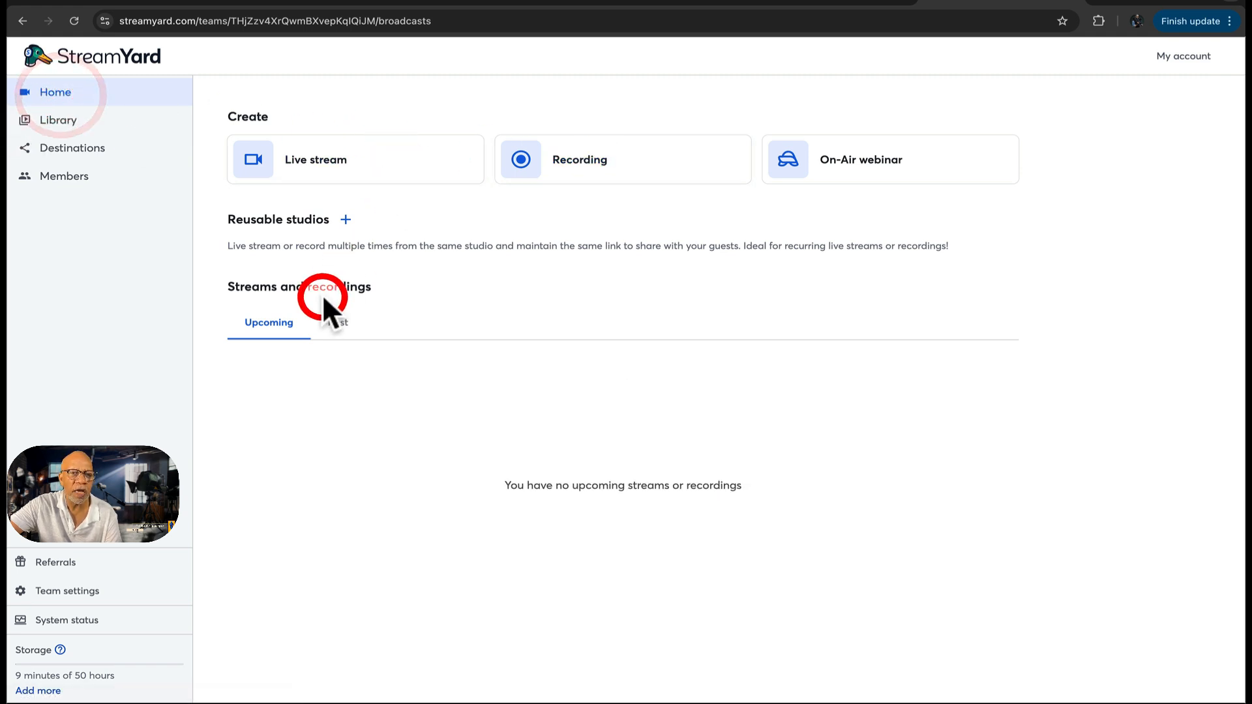
{"action": "left_click", "coordinate": [730, 158]}
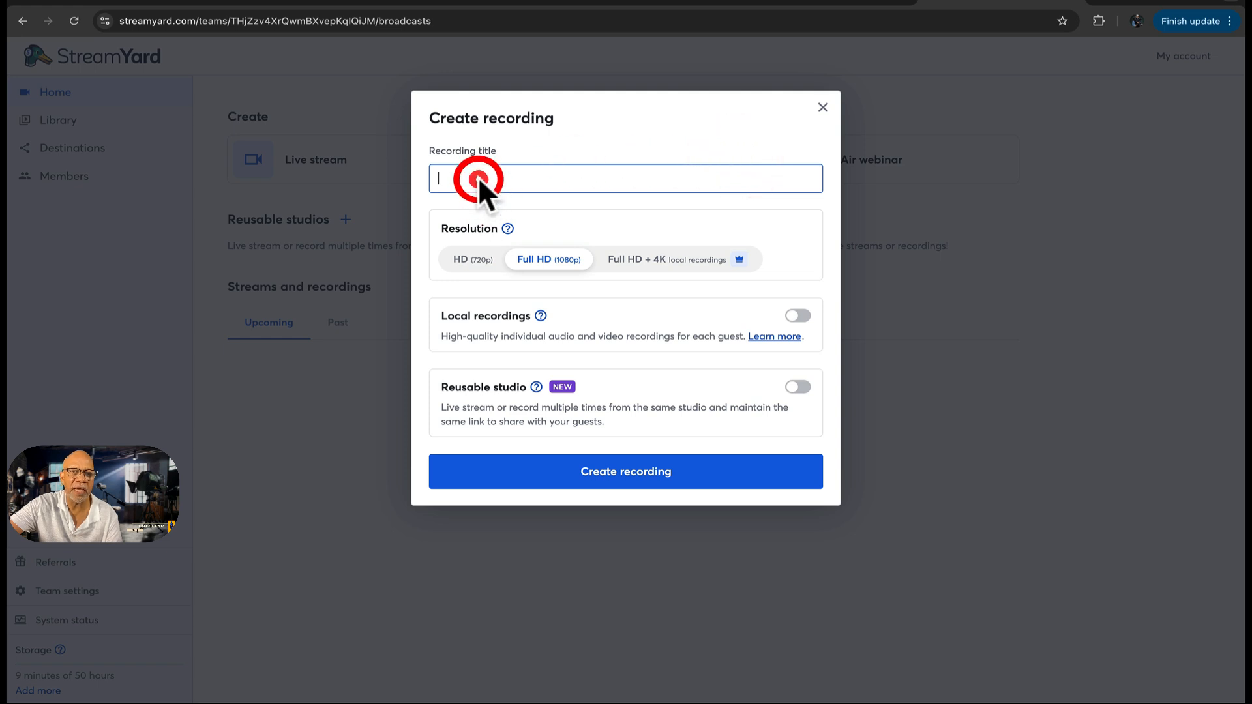
{"action": "type", "text": "li"}
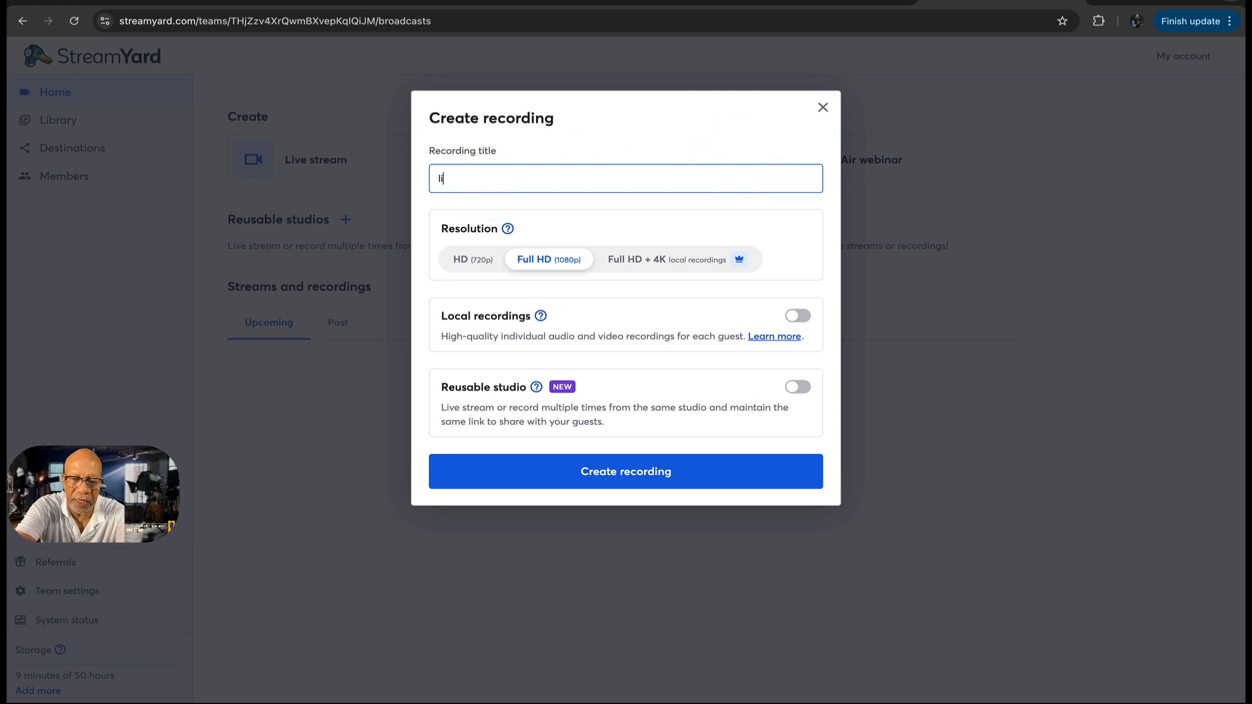
{"action": "type", "text": "vestre"}
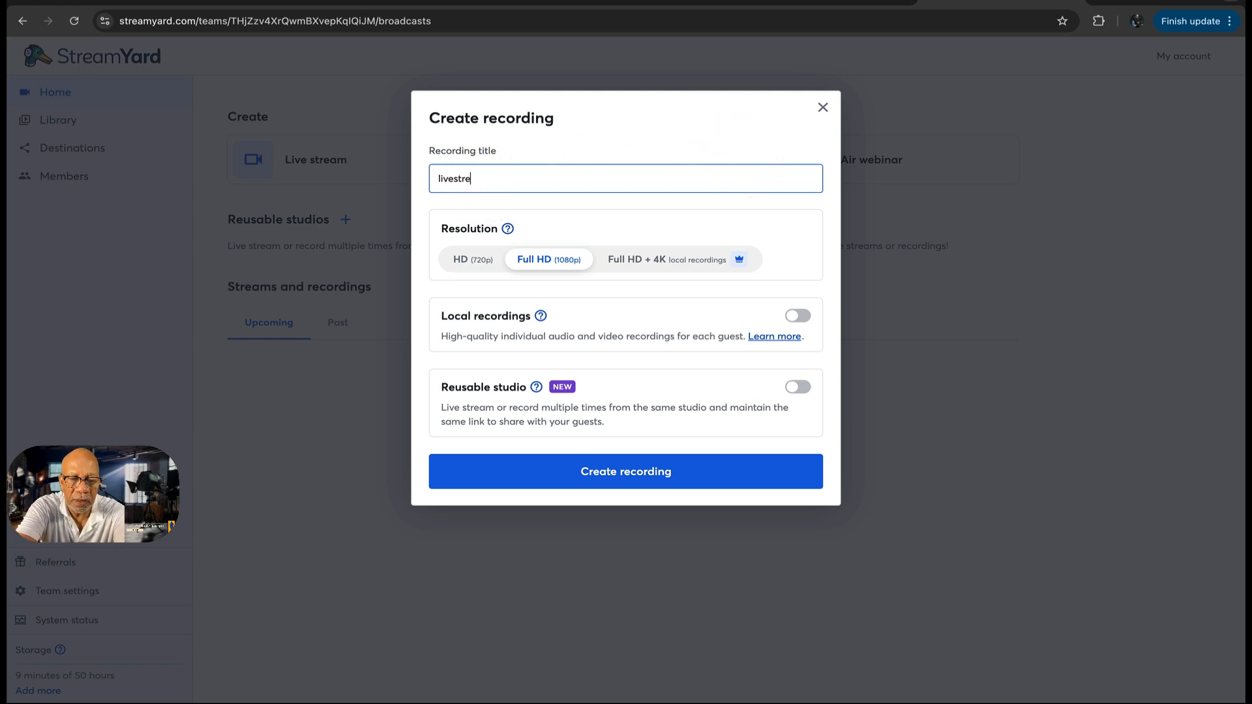
{"action": "type", "text": "am"}
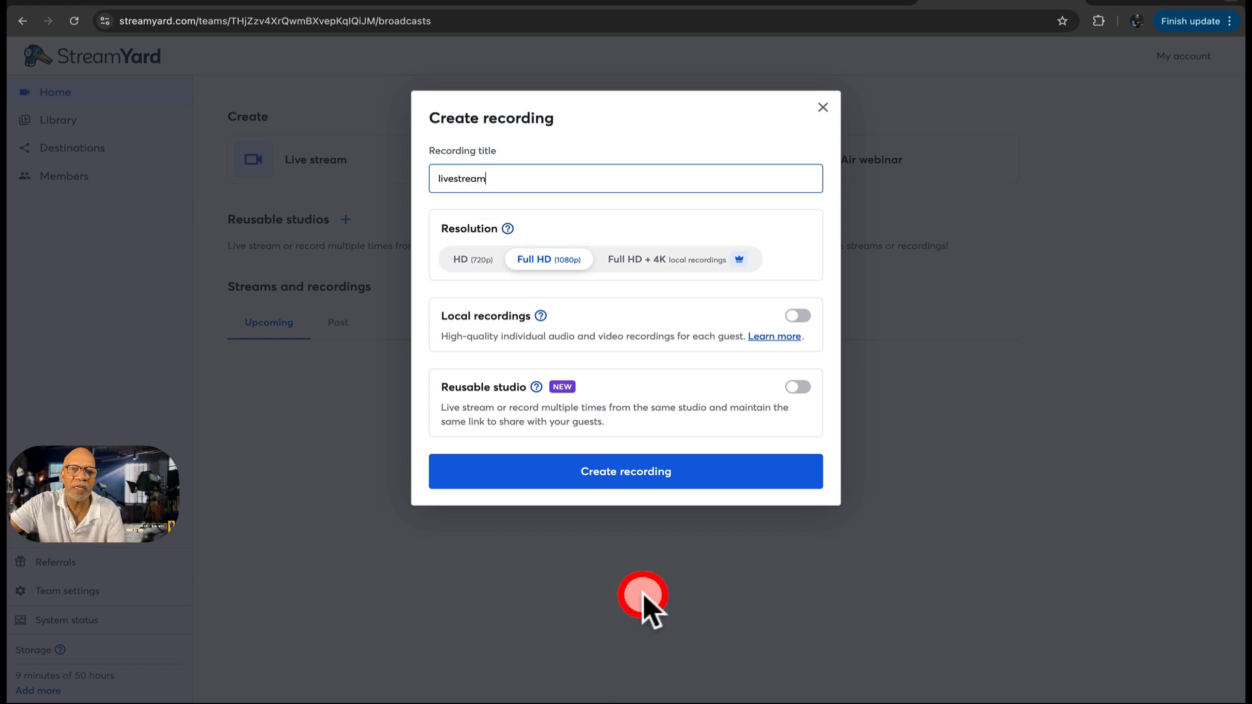
{"action": "left_click", "coordinate": [690, 475]}
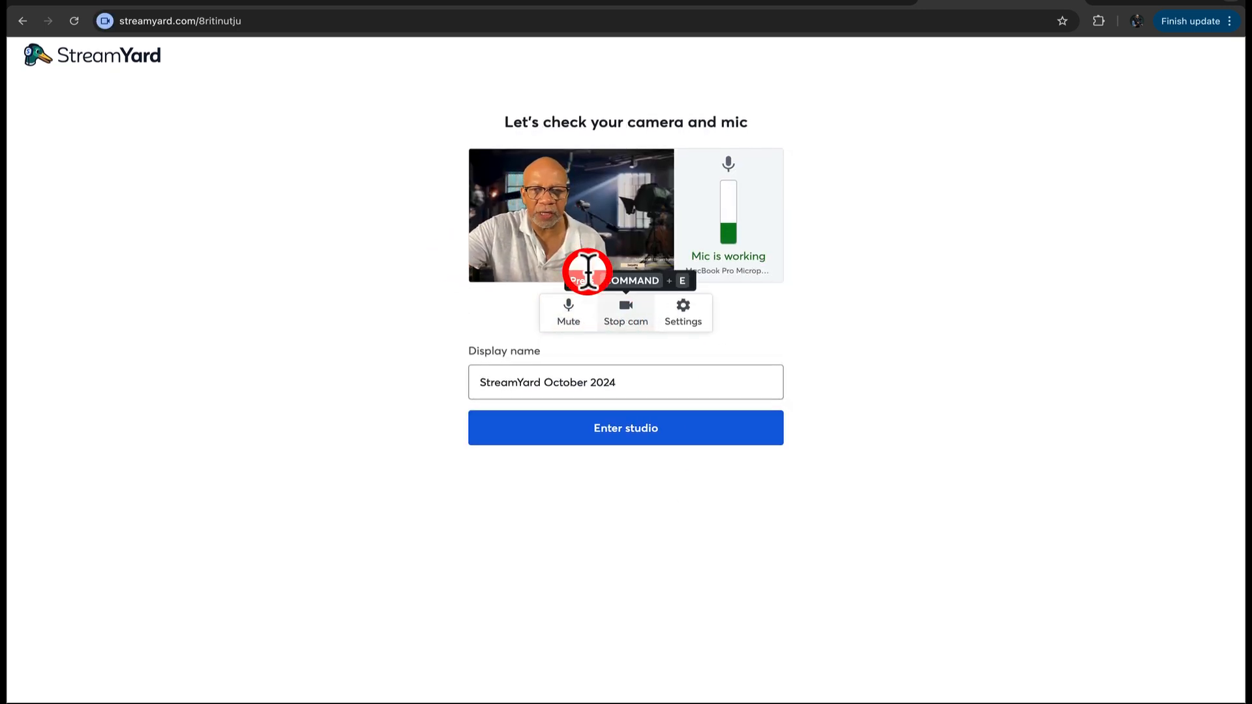
- Try the FaceTime HD Camera as the video source in the camera settings, and switch back to Wirecast Virtual Camera
{"action": "left_click", "coordinate": [679, 308]}
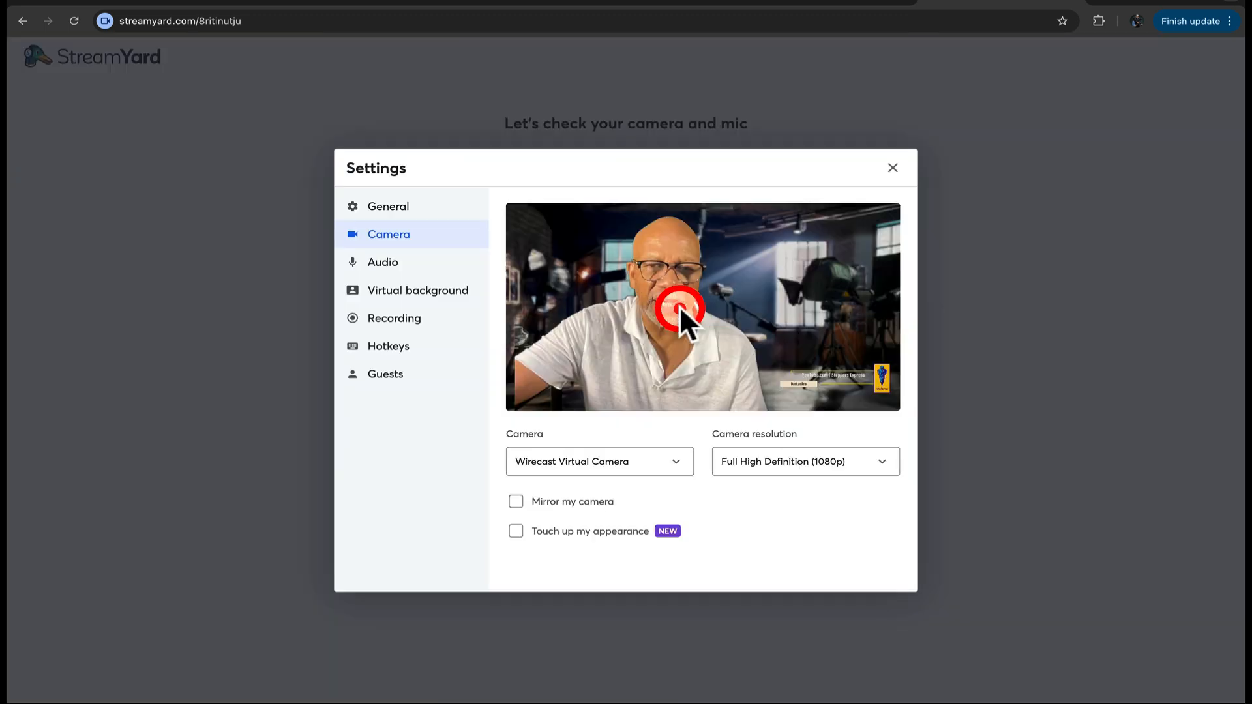
{"action": "left_click", "coordinate": [676, 461]}
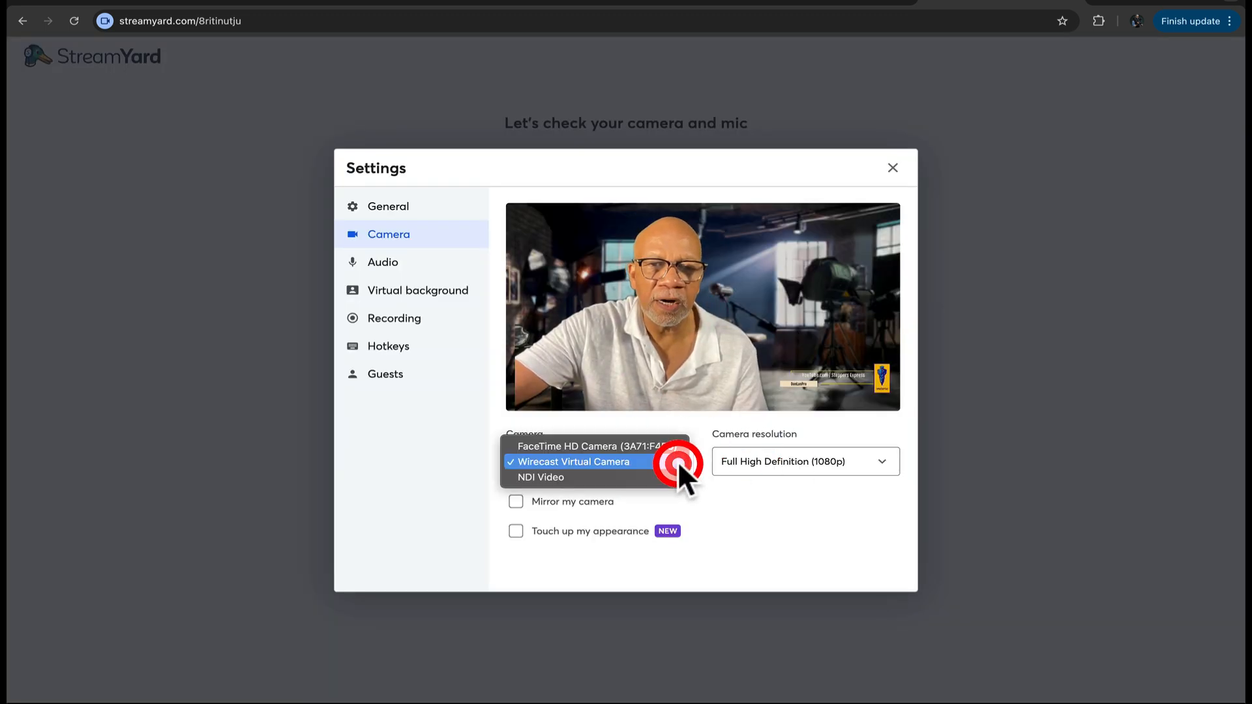
{"action": "left_click", "coordinate": [576, 446]}
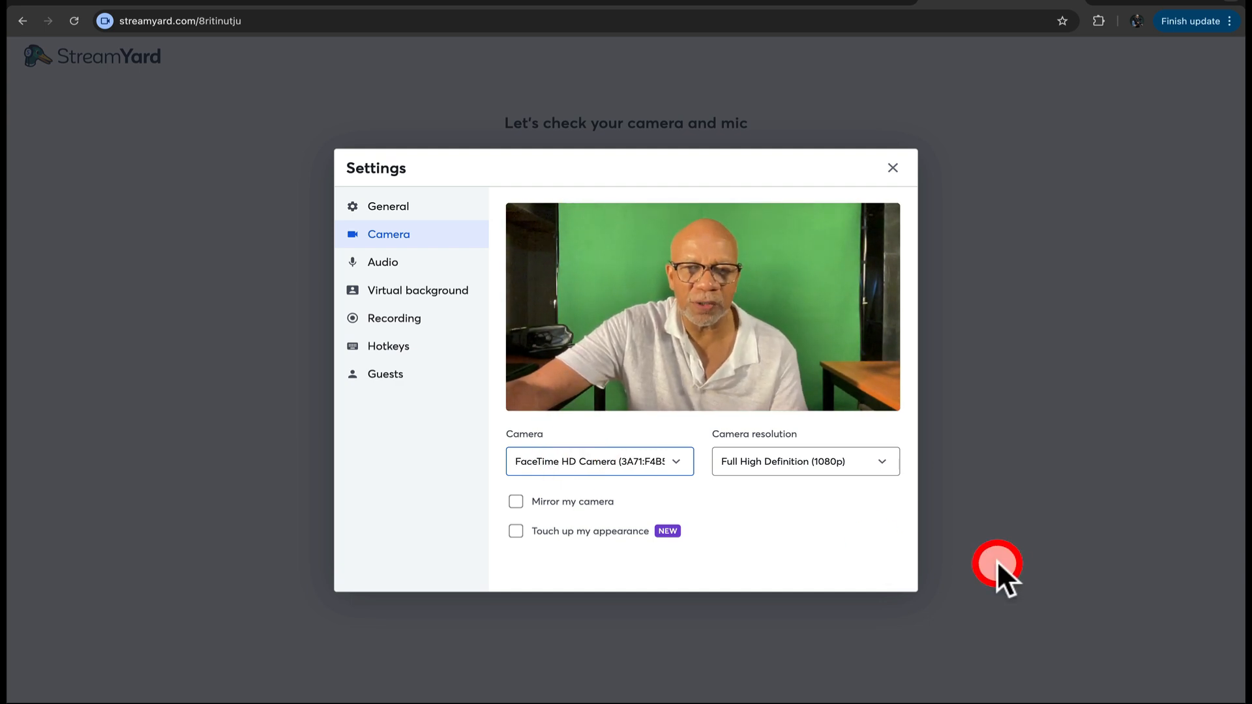
{"action": "left_click", "coordinate": [683, 463]}
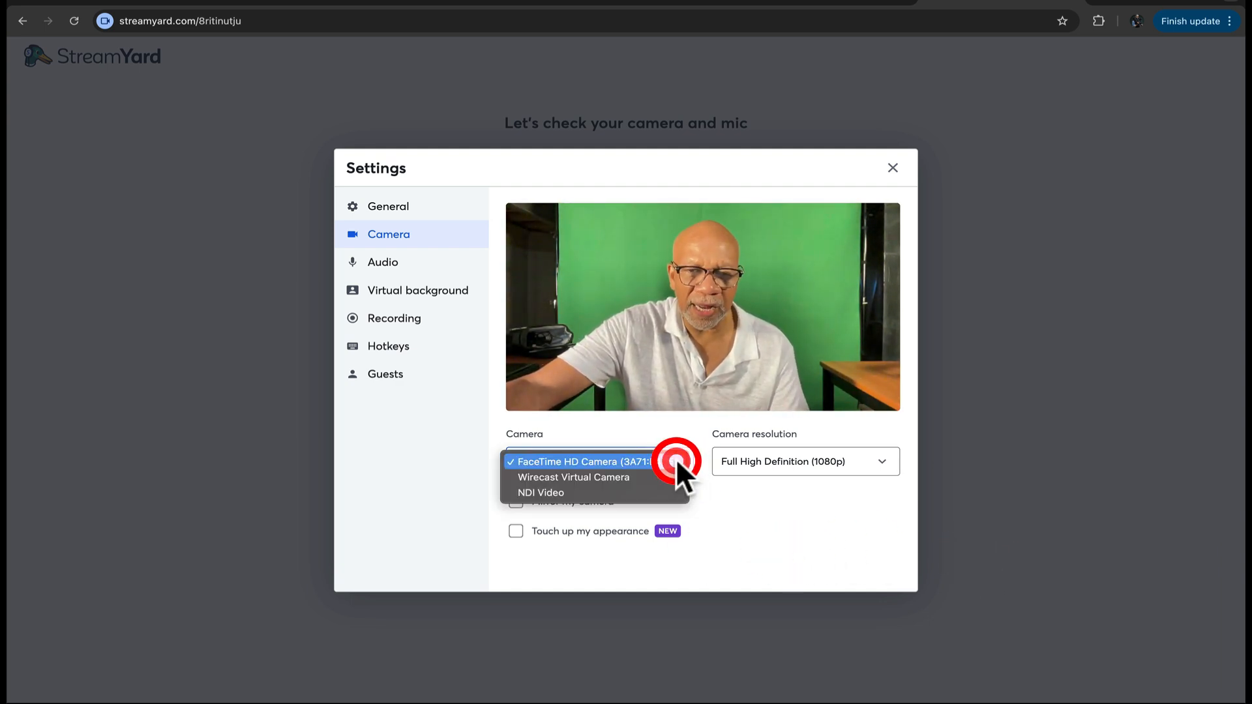
{"action": "left_click", "coordinate": [592, 477]}
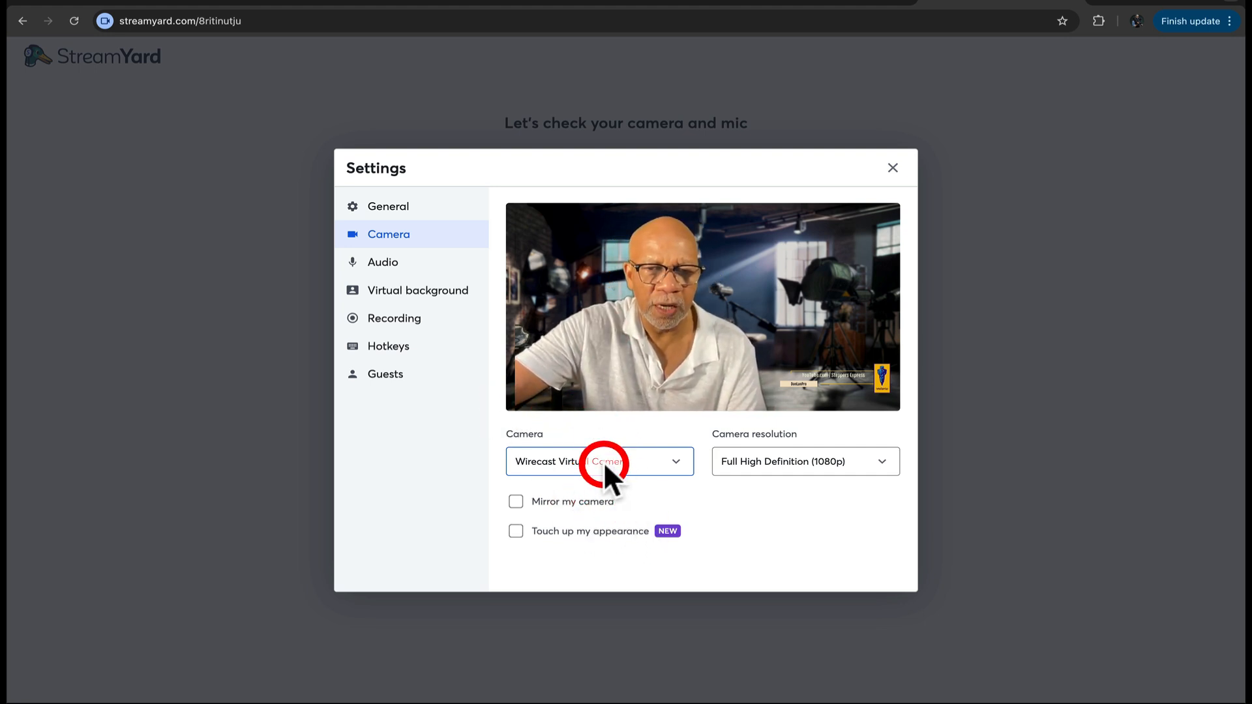
- Review the audio, local recording, camera and general settings, including the available resolution options
{"action": "left_click", "coordinate": [385, 263]}
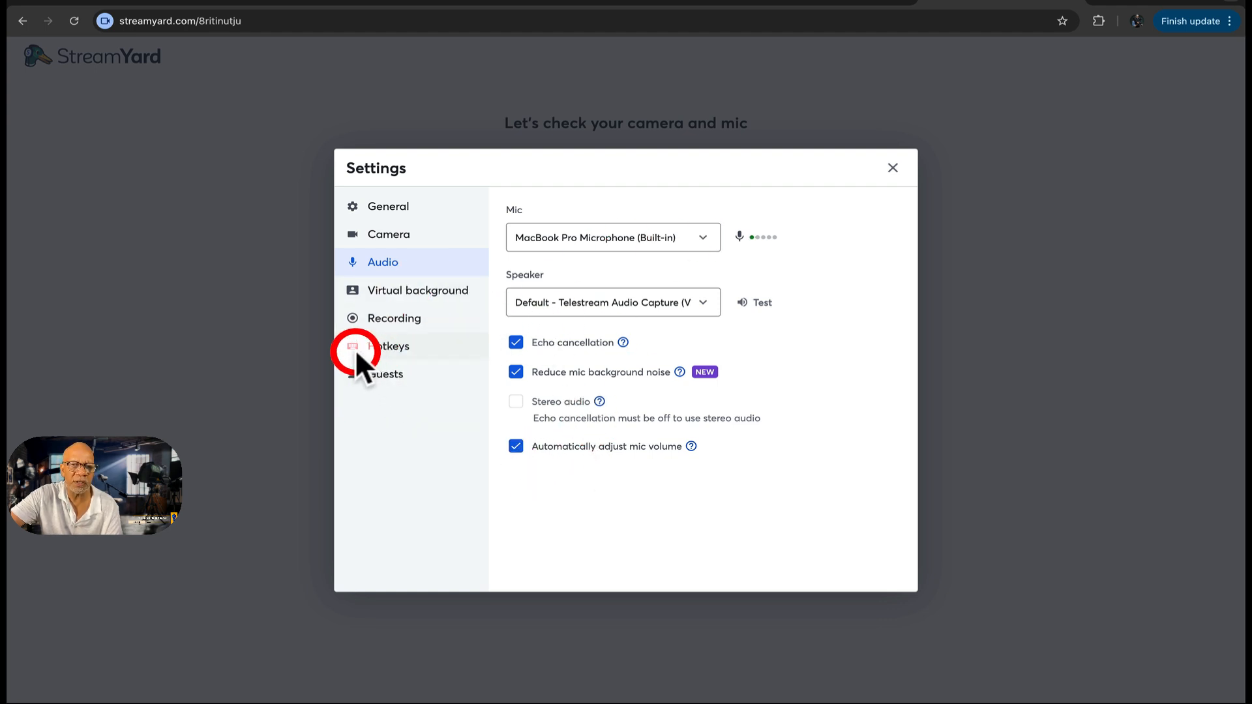
{"action": "left_click", "coordinate": [413, 320]}
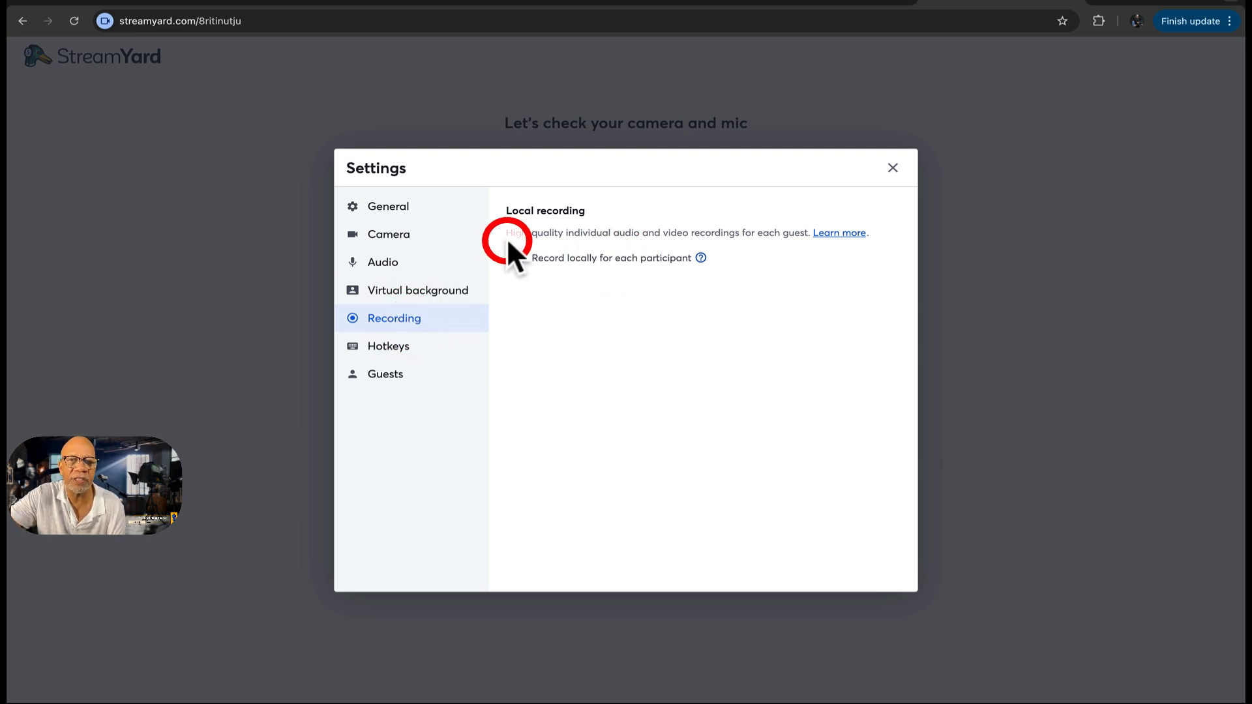
{"action": "left_click", "coordinate": [393, 234]}
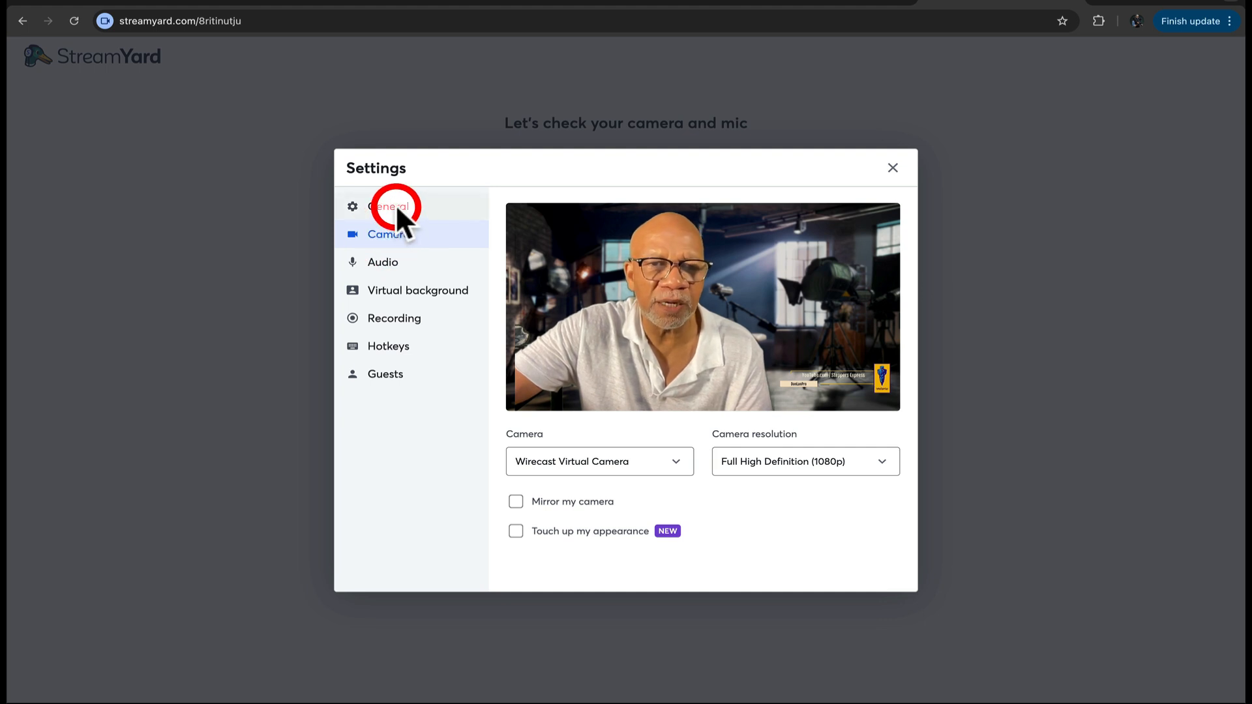
{"action": "left_click", "coordinate": [395, 206]}
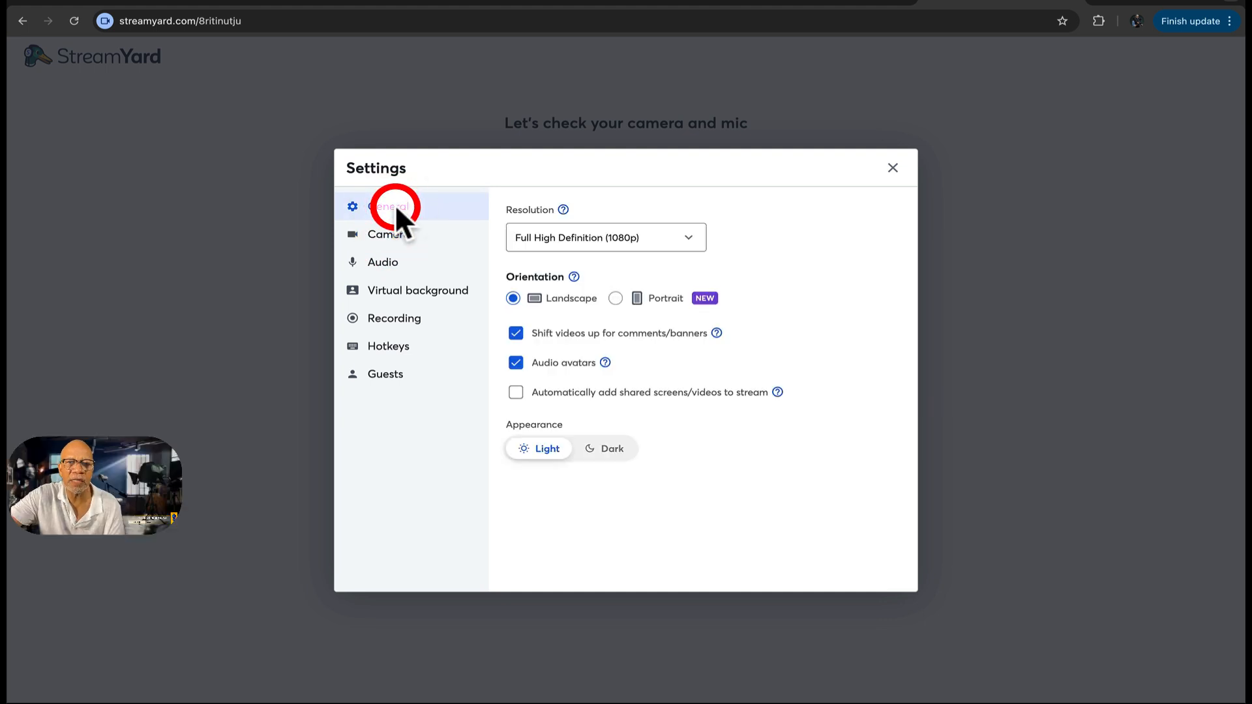
{"action": "left_click", "coordinate": [686, 241]}
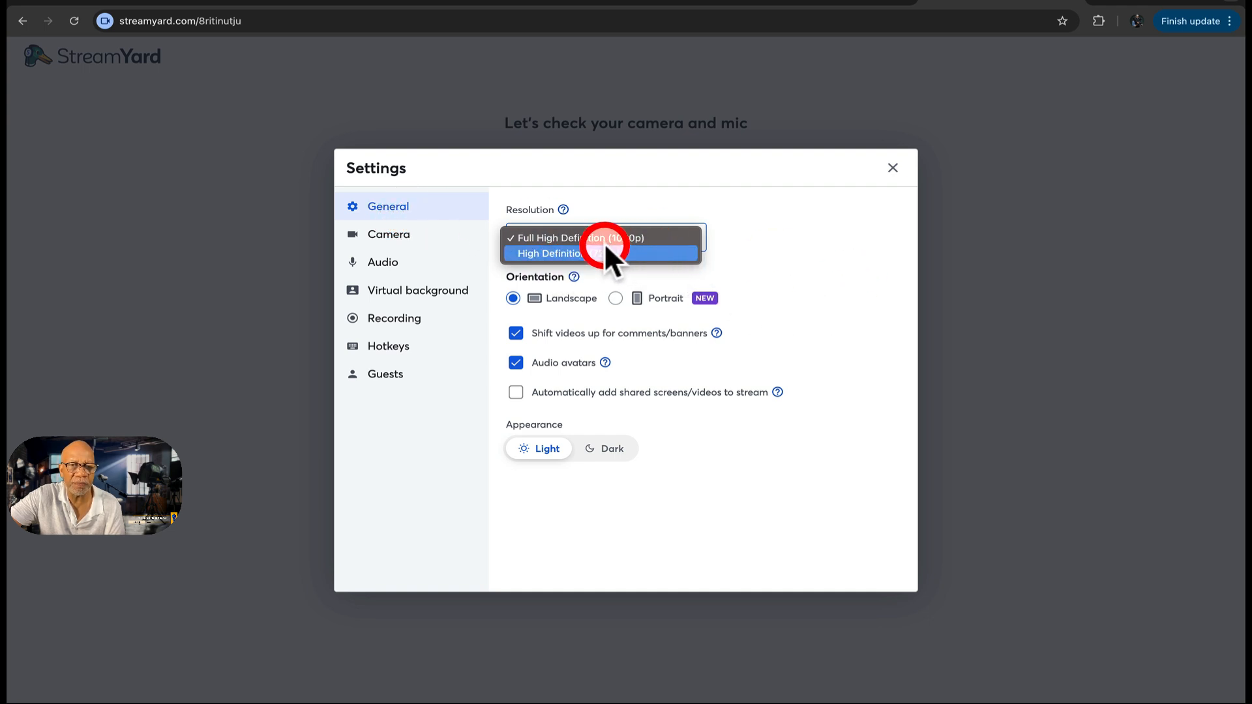
{"action": "left_click", "coordinate": [399, 210]}
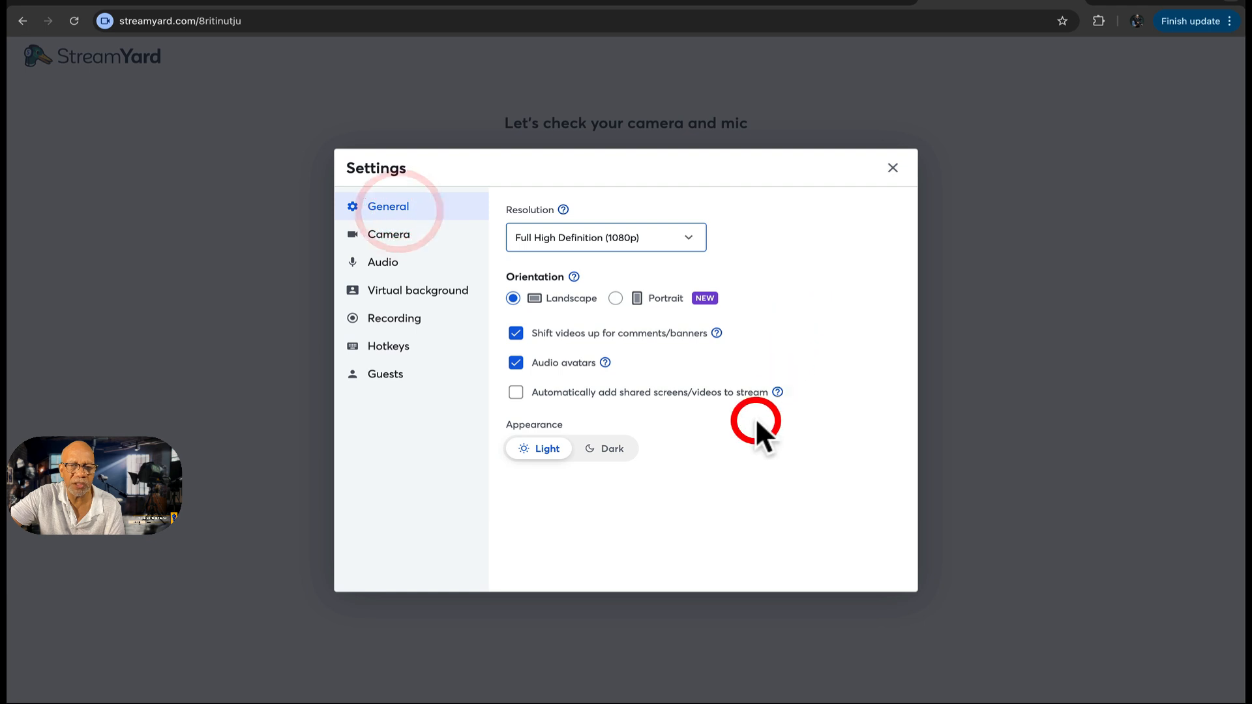
- Look through the camera, recording, hotkey, guest and general settings, and close the settings
{"action": "left_click", "coordinate": [390, 234]}
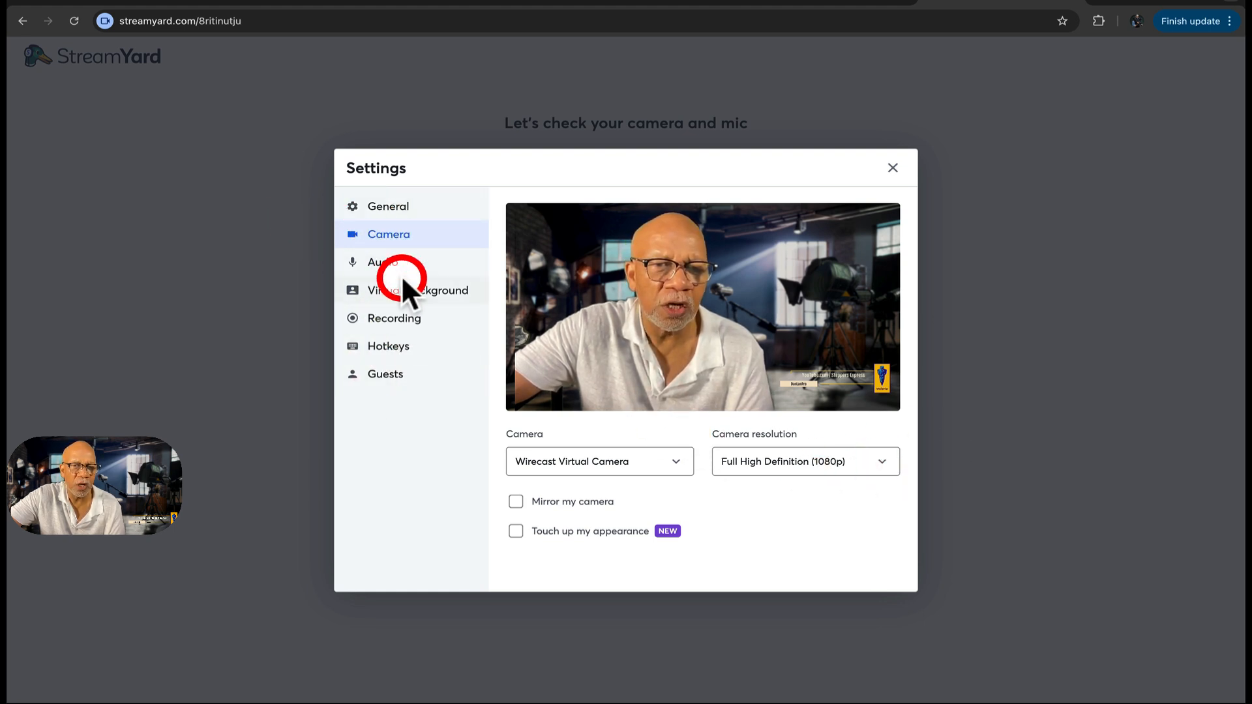
{"action": "left_click", "coordinate": [402, 319]}
{"action": "left_click", "coordinate": [395, 346]}
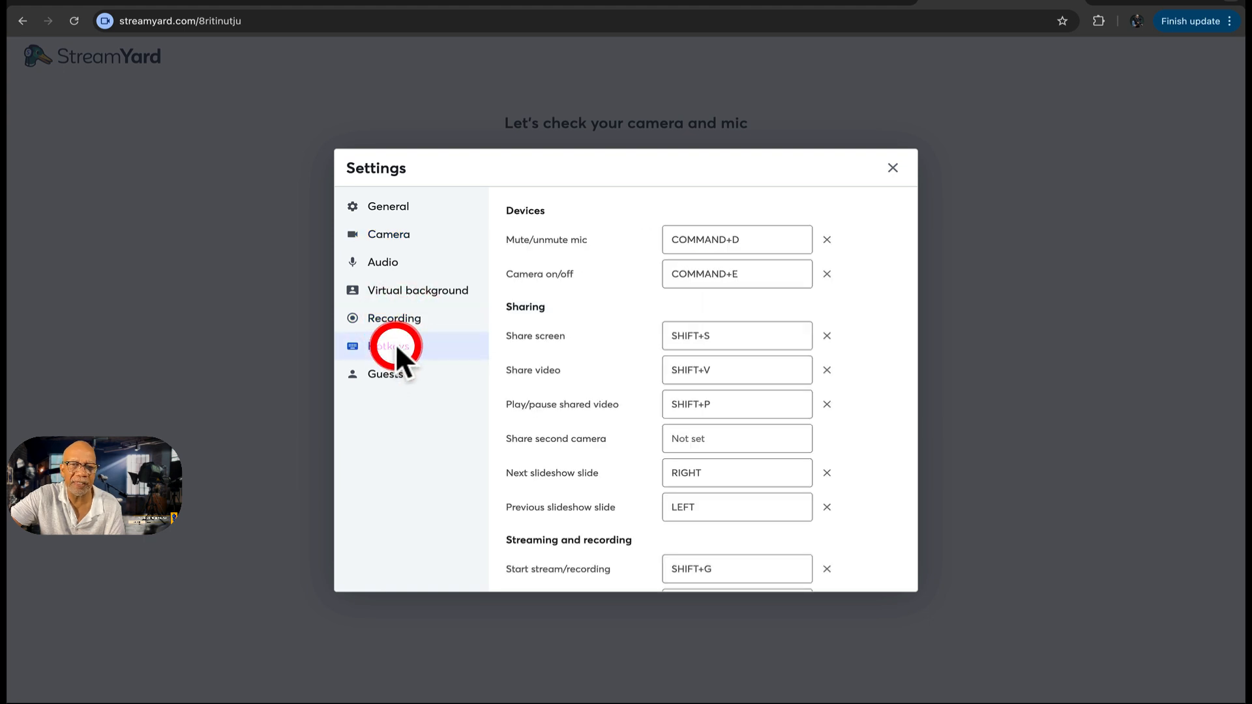
{"action": "left_click", "coordinate": [386, 374]}
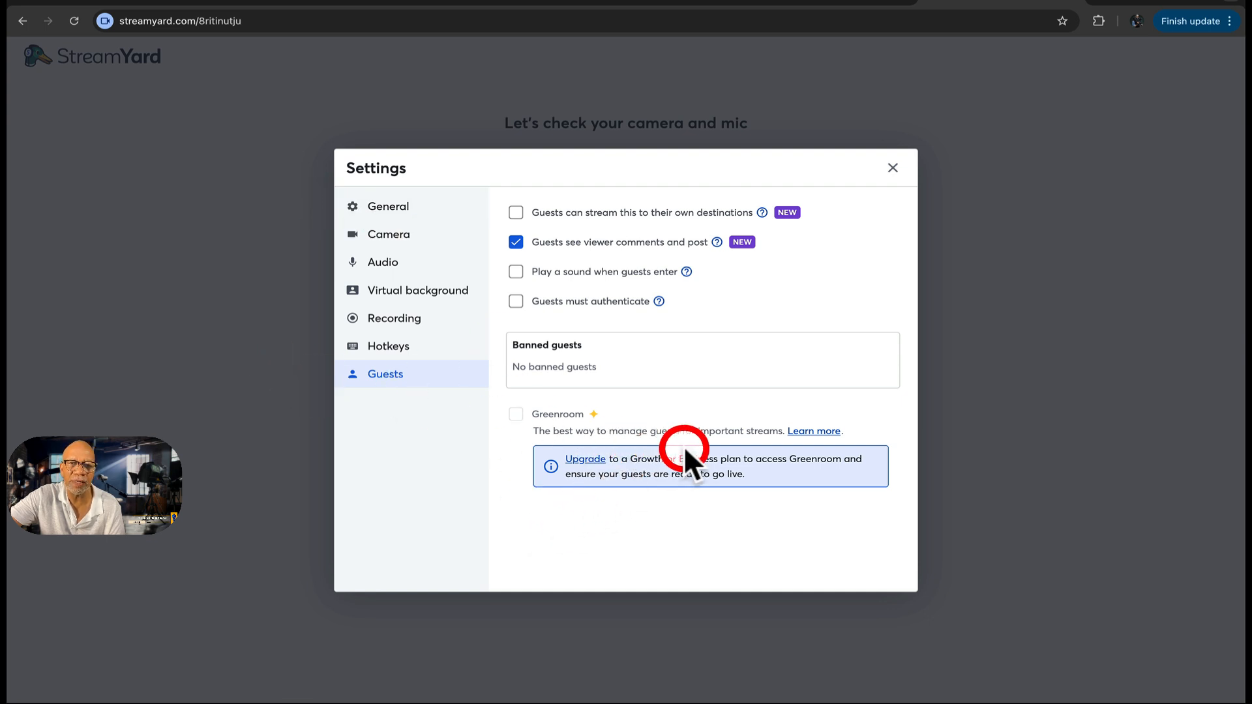
{"action": "left_click", "coordinate": [386, 206]}
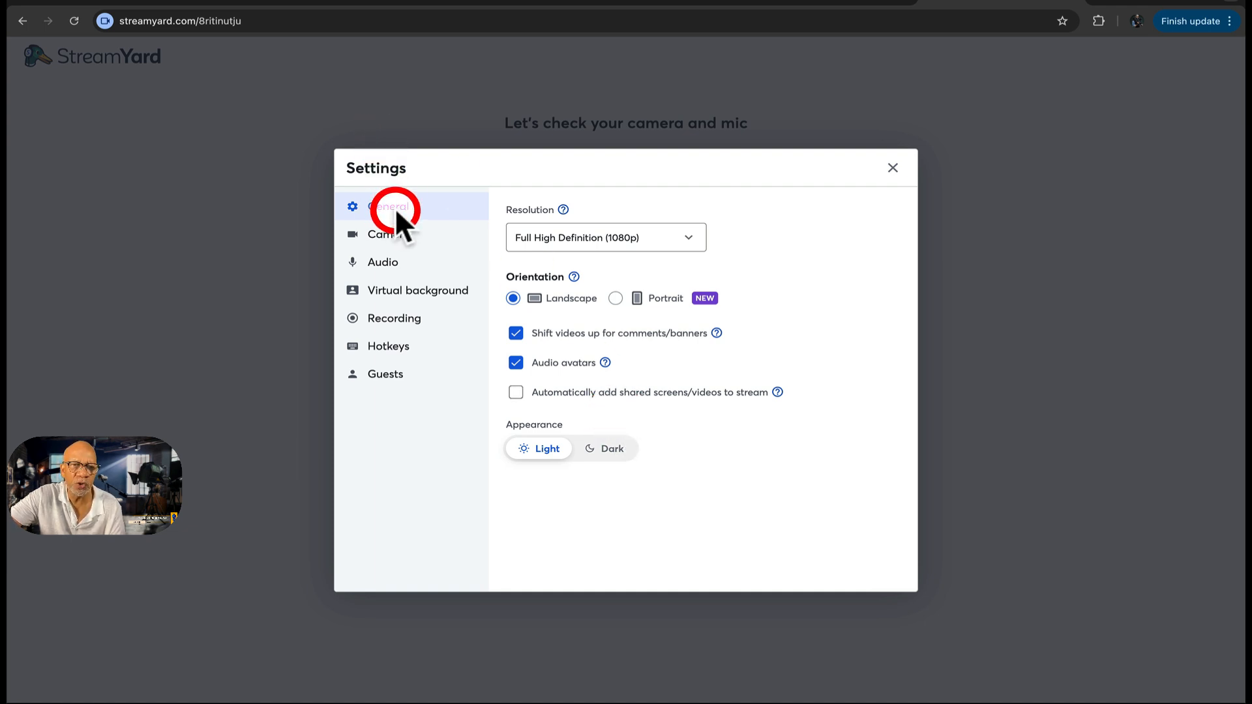
{"action": "left_click", "coordinate": [894, 167]}
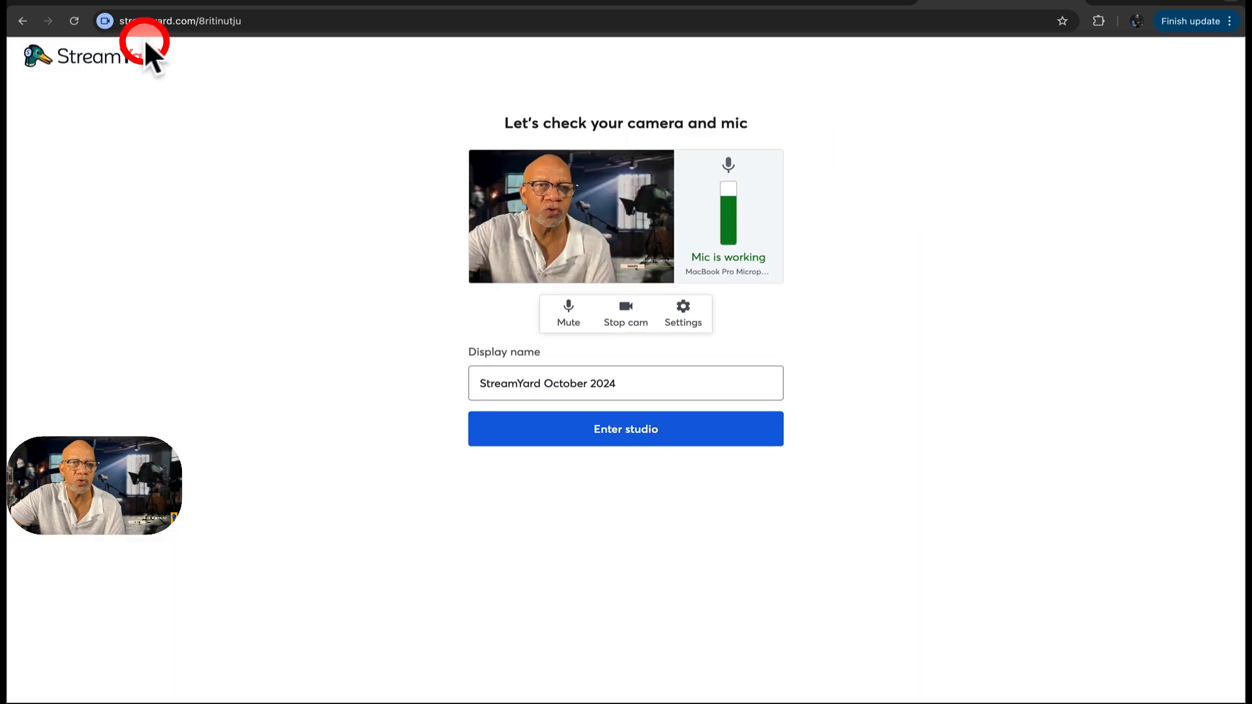
- Create a reusable studio named "replay" from the home page, enter it briefly, and return to the home page
{"action": "left_click", "coordinate": [20, 21]}
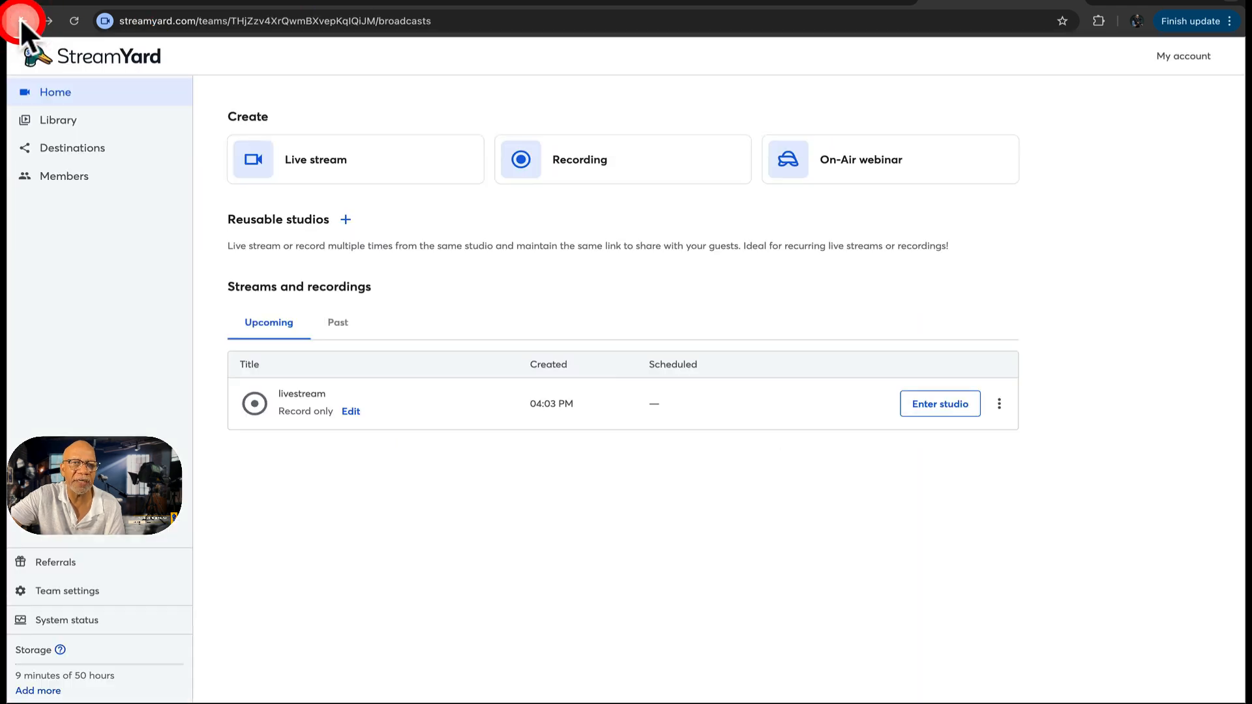
{"action": "left_click", "coordinate": [346, 220]}
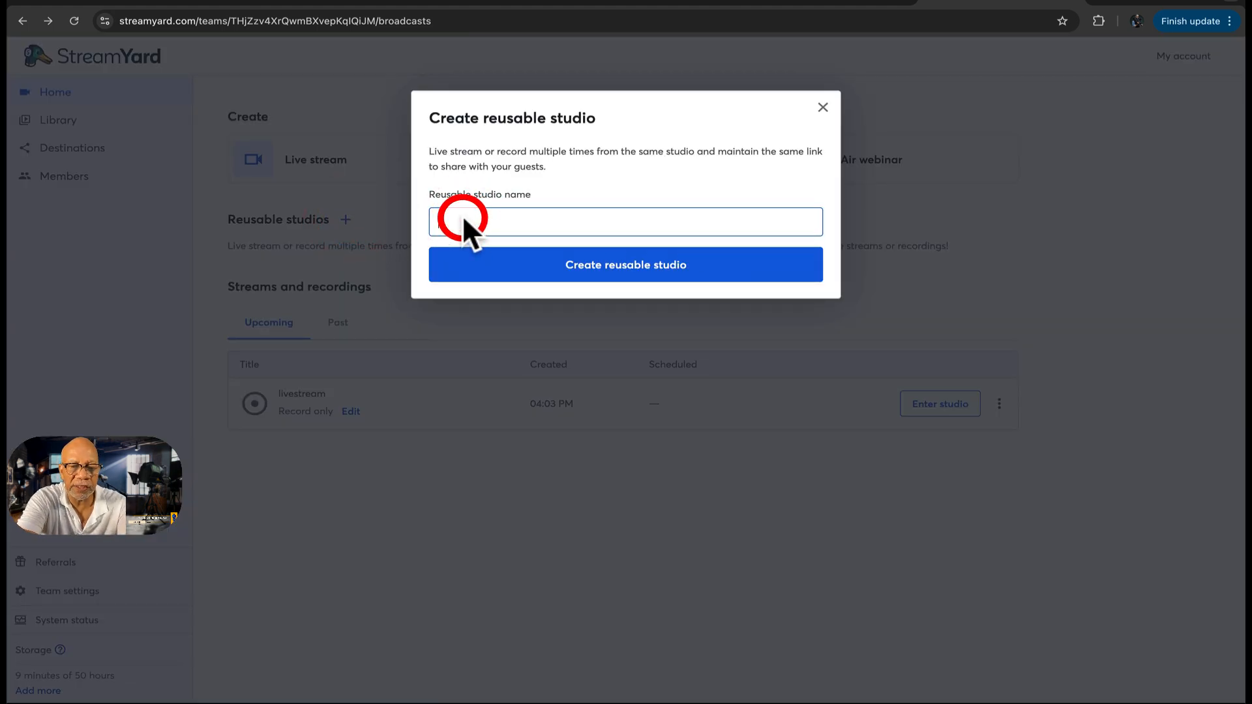
{"action": "type", "text": "repla"}
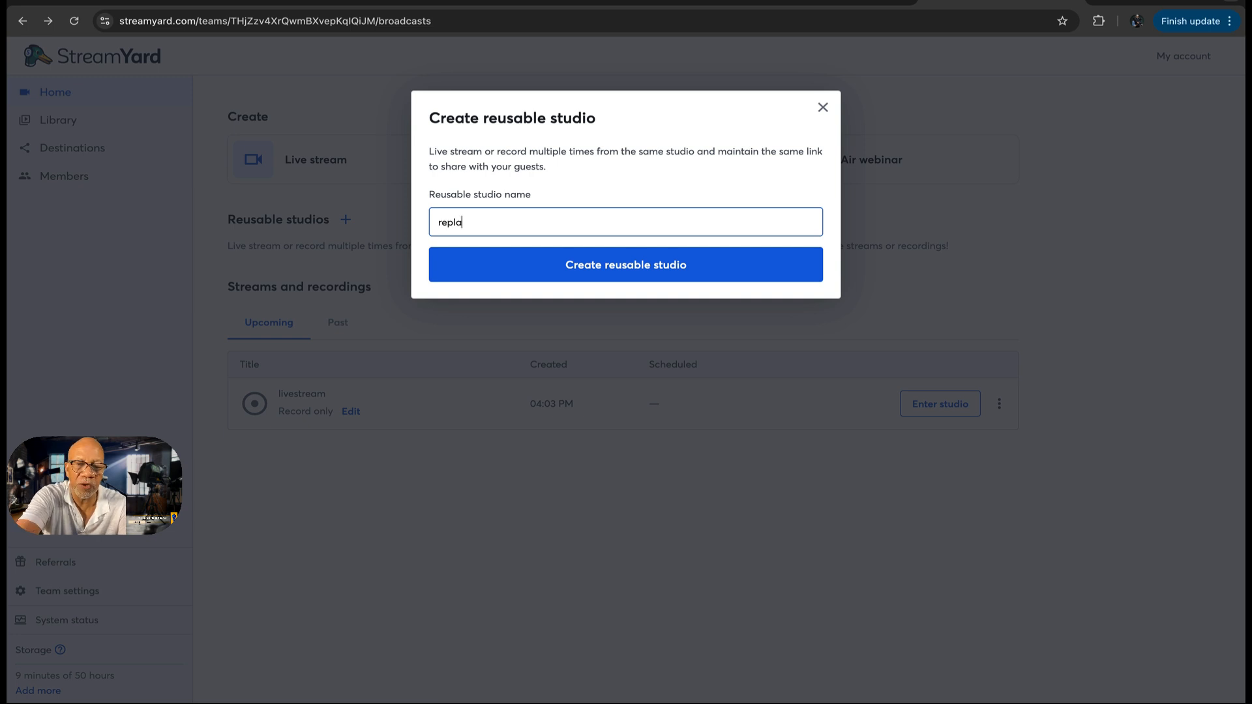
{"action": "type", "text": "y"}
{"action": "left_click", "coordinate": [636, 257]}
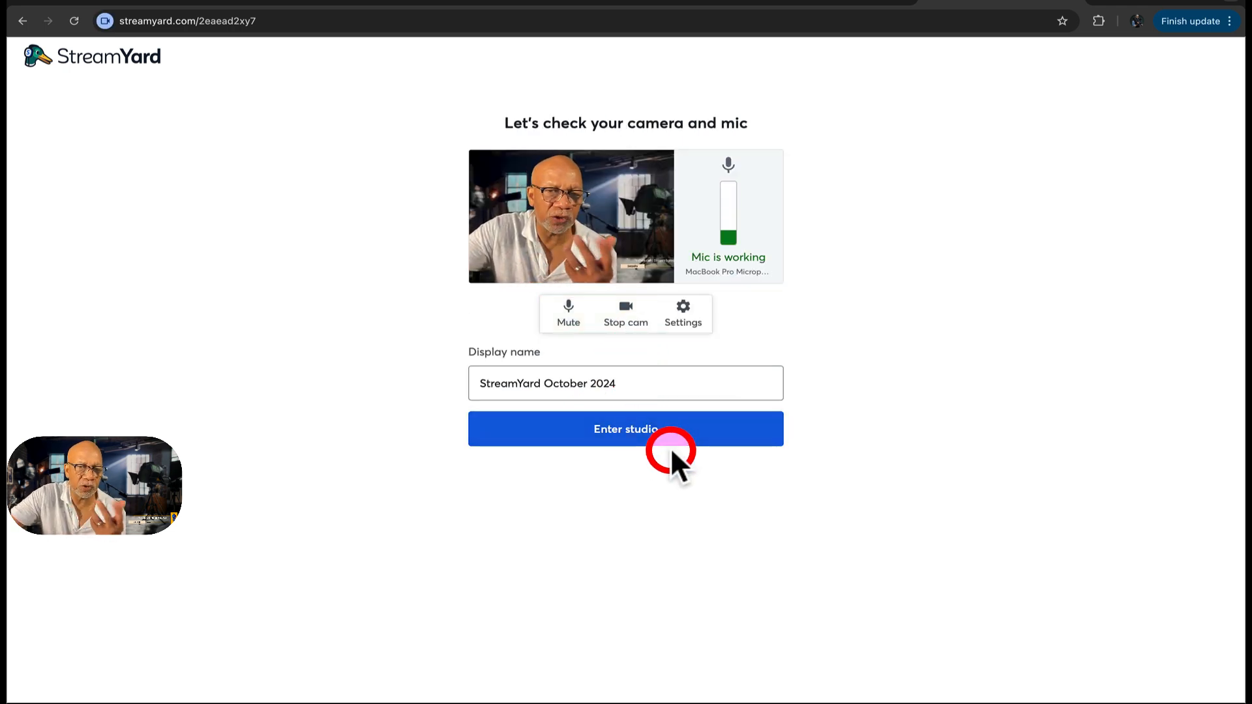
{"action": "left_click", "coordinate": [651, 432]}
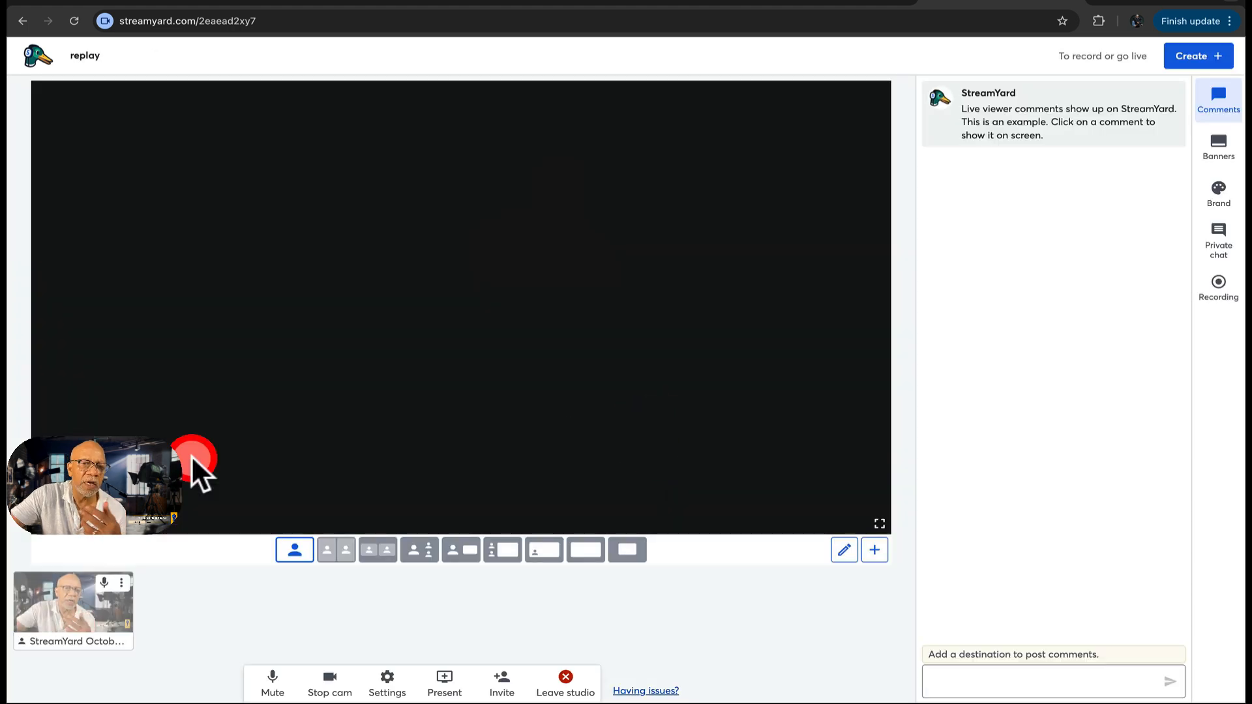
{"action": "left_click", "coordinate": [24, 18]}
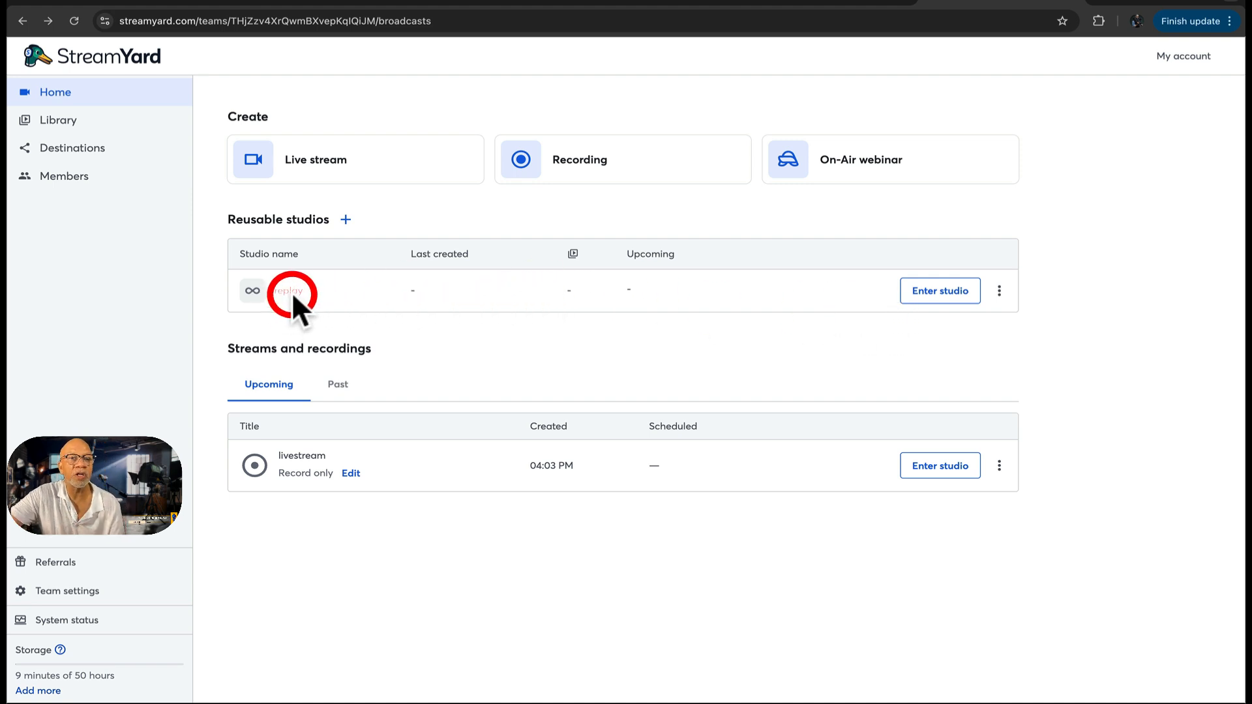
- Enter the "replay" reusable studio and add the presenter's camera feed to the stage
{"action": "left_click", "coordinate": [941, 293]}
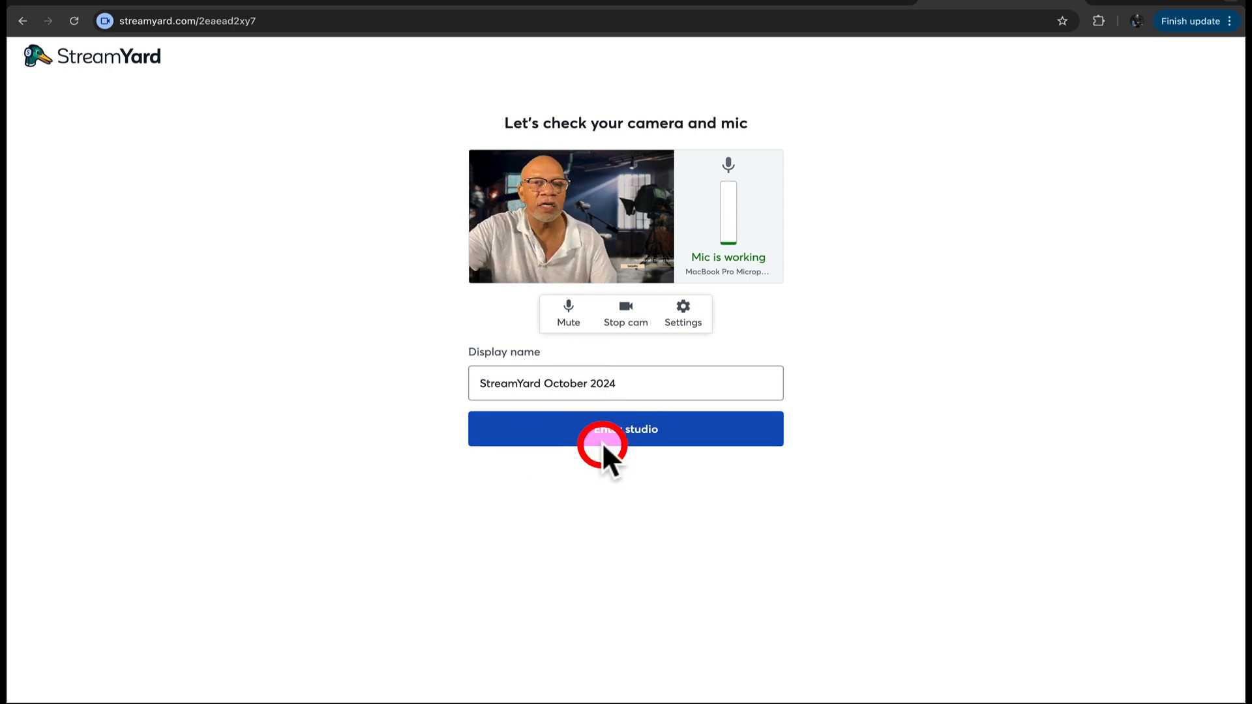
{"action": "left_click", "coordinate": [662, 432]}
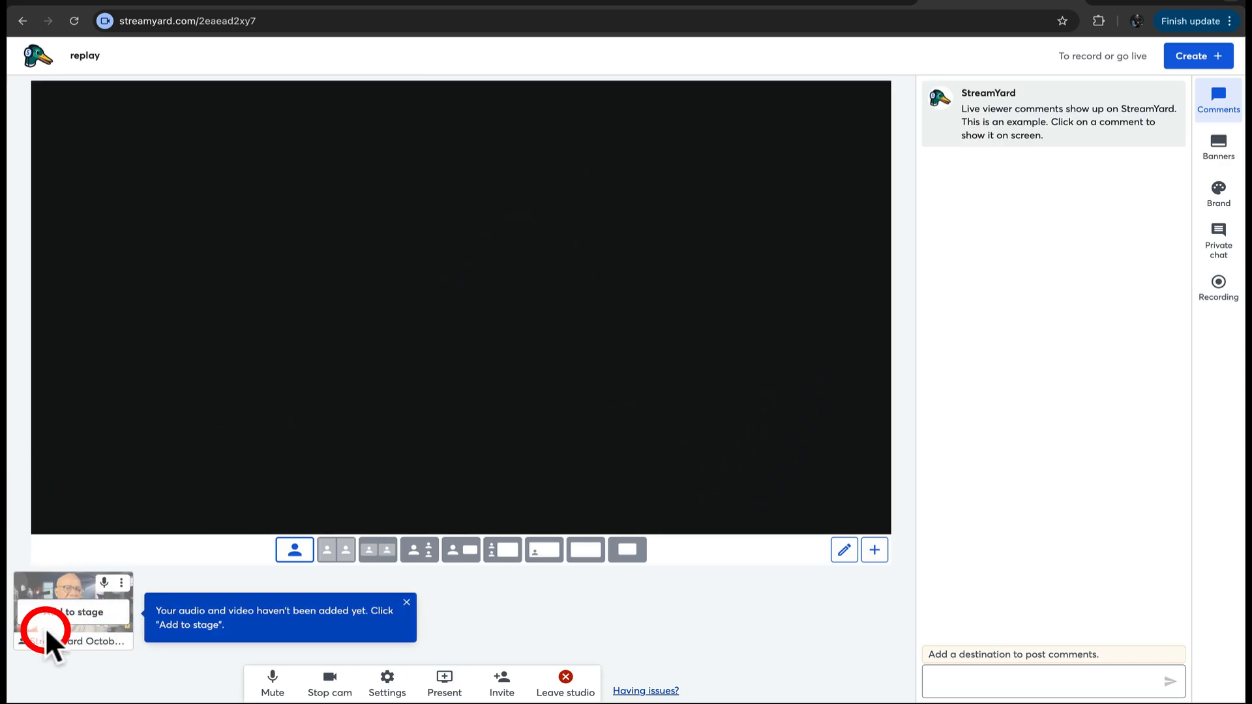
{"action": "left_click", "coordinate": [92, 611]}
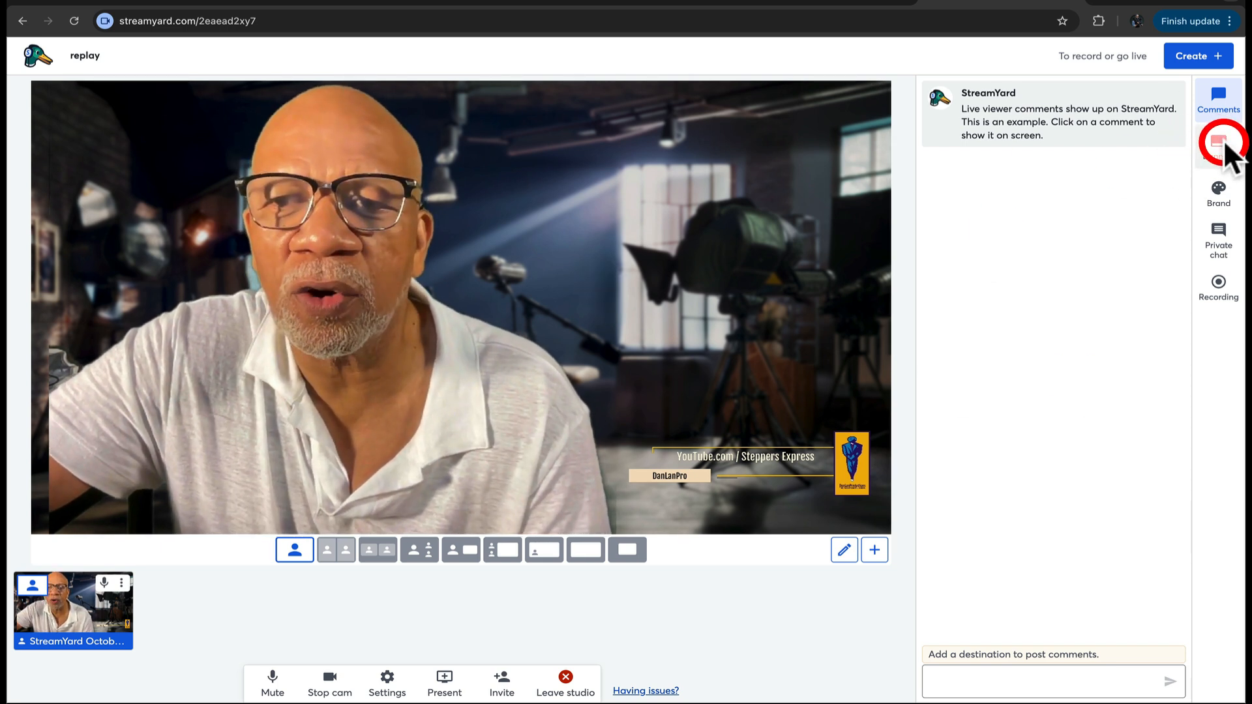
- Examine the studio's example banners and its brand options, including theme, default camera, logo and background music
{"action": "left_click", "coordinate": [1221, 141]}
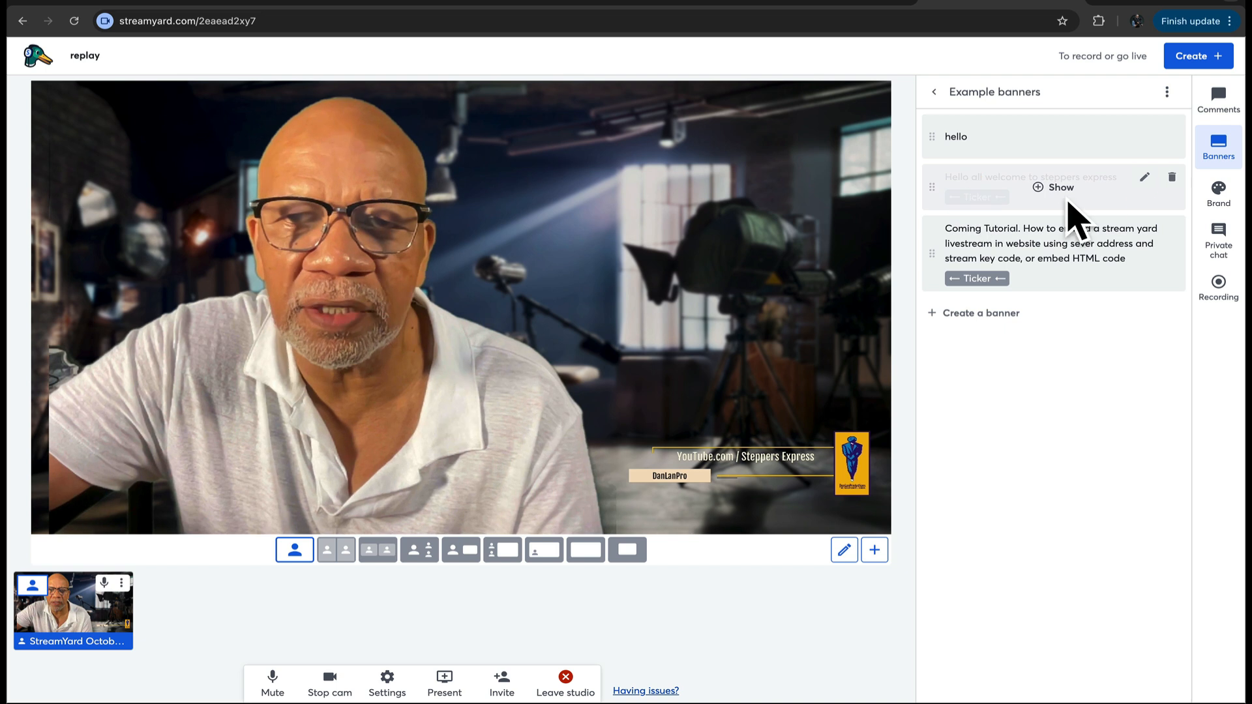
{"action": "left_click", "coordinate": [1050, 288]}
{"action": "left_click", "coordinate": [1215, 193]}
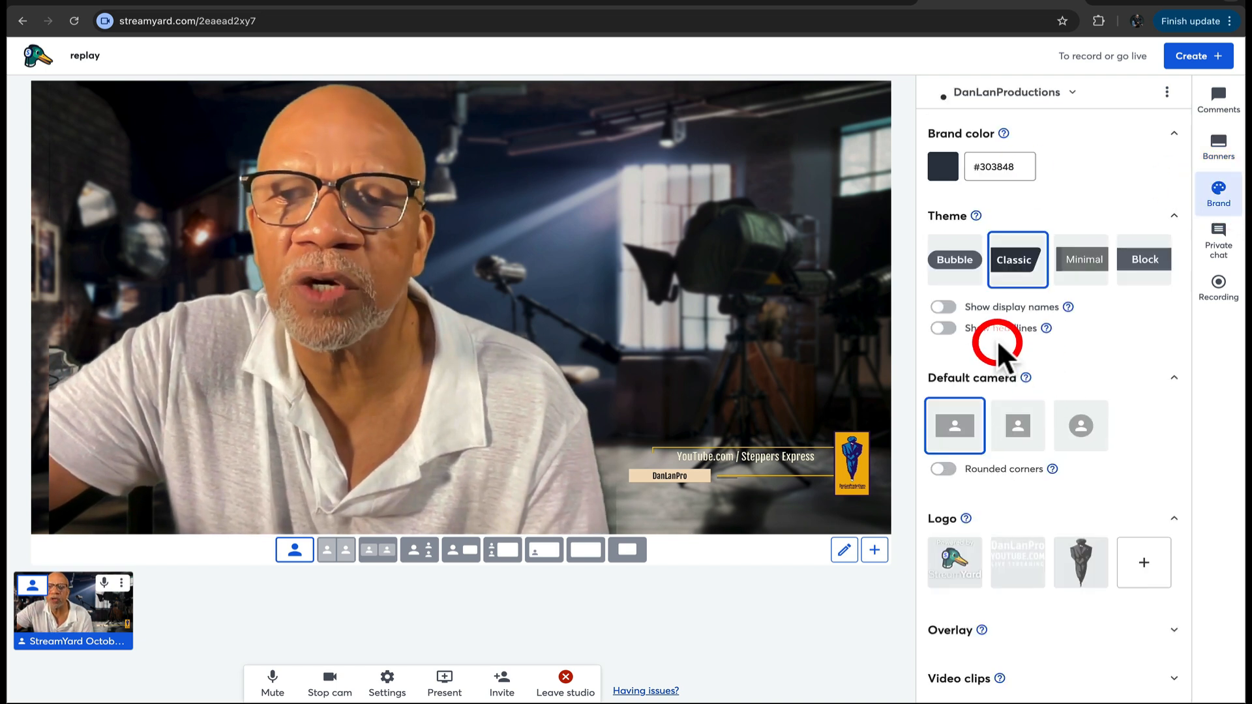
{"action": "scroll", "coordinate": [1006, 331], "scroll_direction": "down", "scroll_amount": 2}
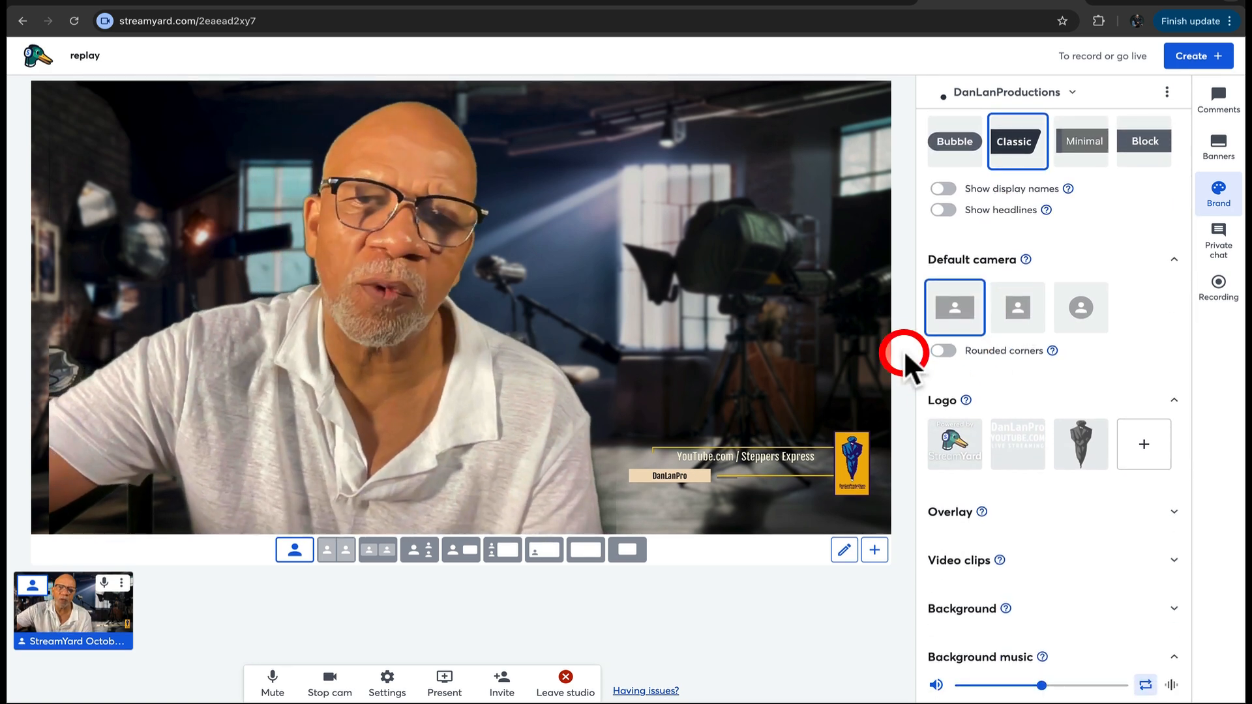
{"action": "scroll", "coordinate": [1001, 374], "scroll_direction": "up", "scroll_amount": 1}
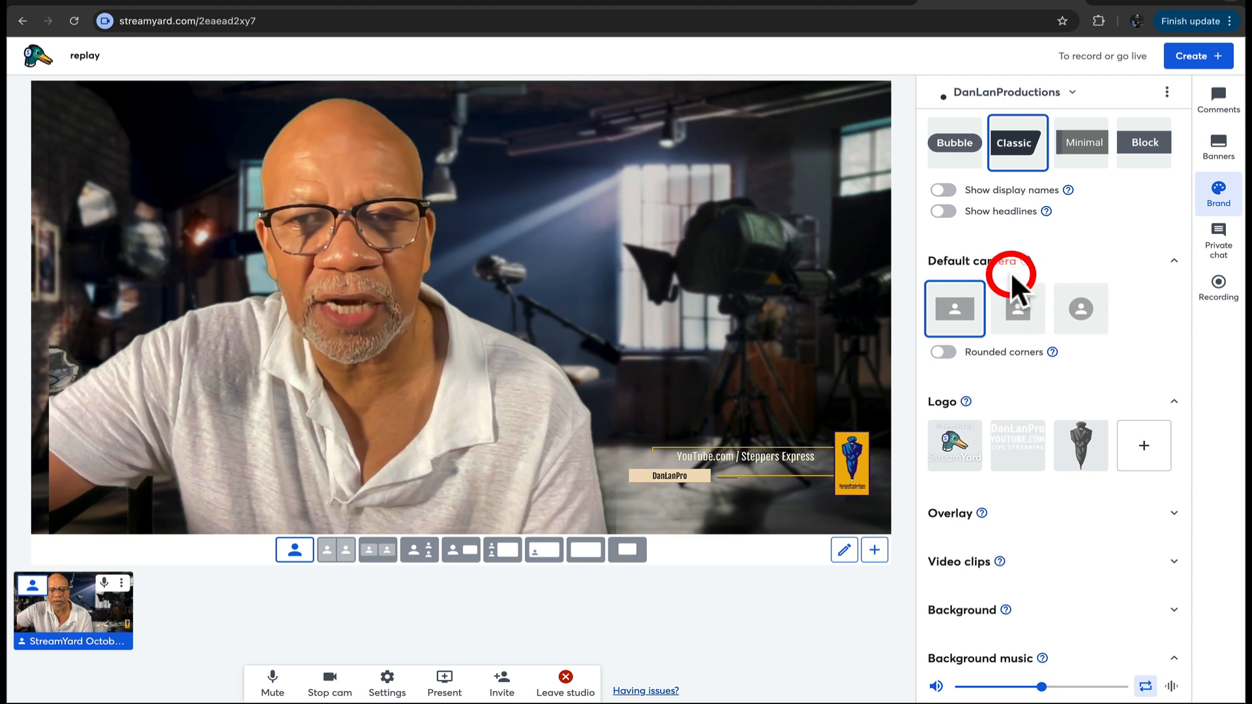
- Try the square and circular default camera shapes on the stage, and restore the wide rectangular shape
{"action": "left_click", "coordinate": [1023, 316]}
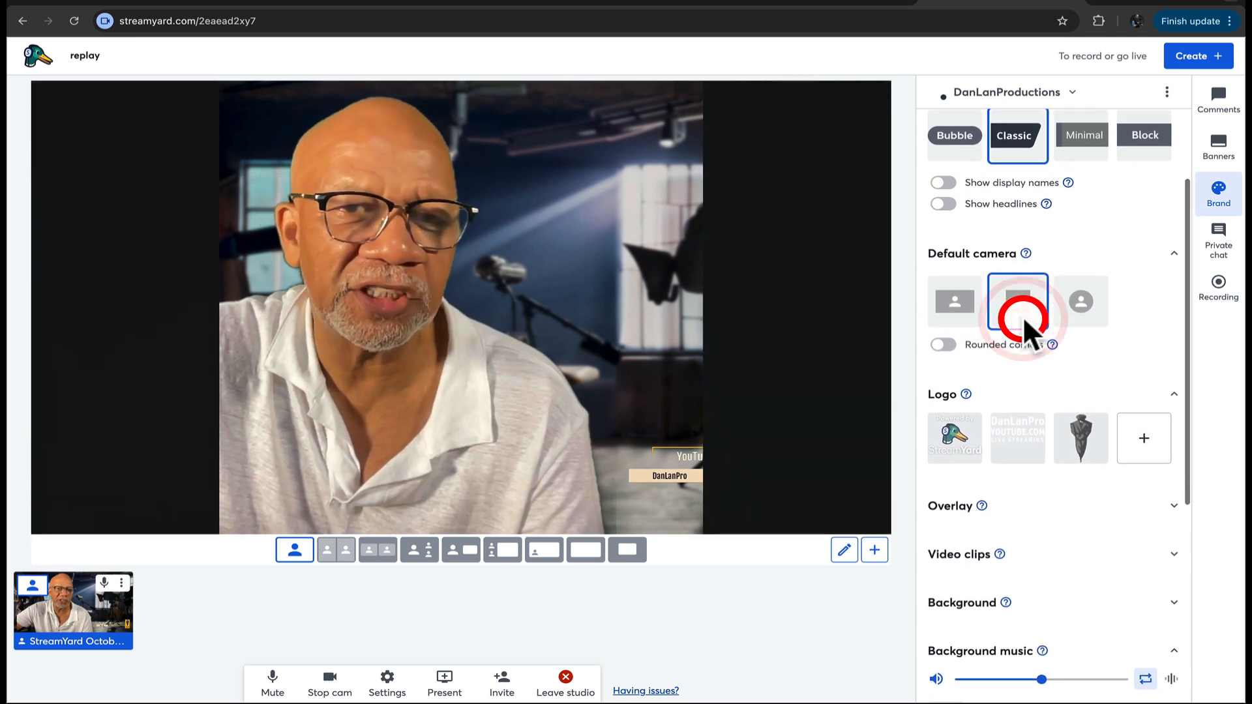
{"action": "scroll", "coordinate": [1022, 317], "scroll_direction": "down", "scroll_amount": 1}
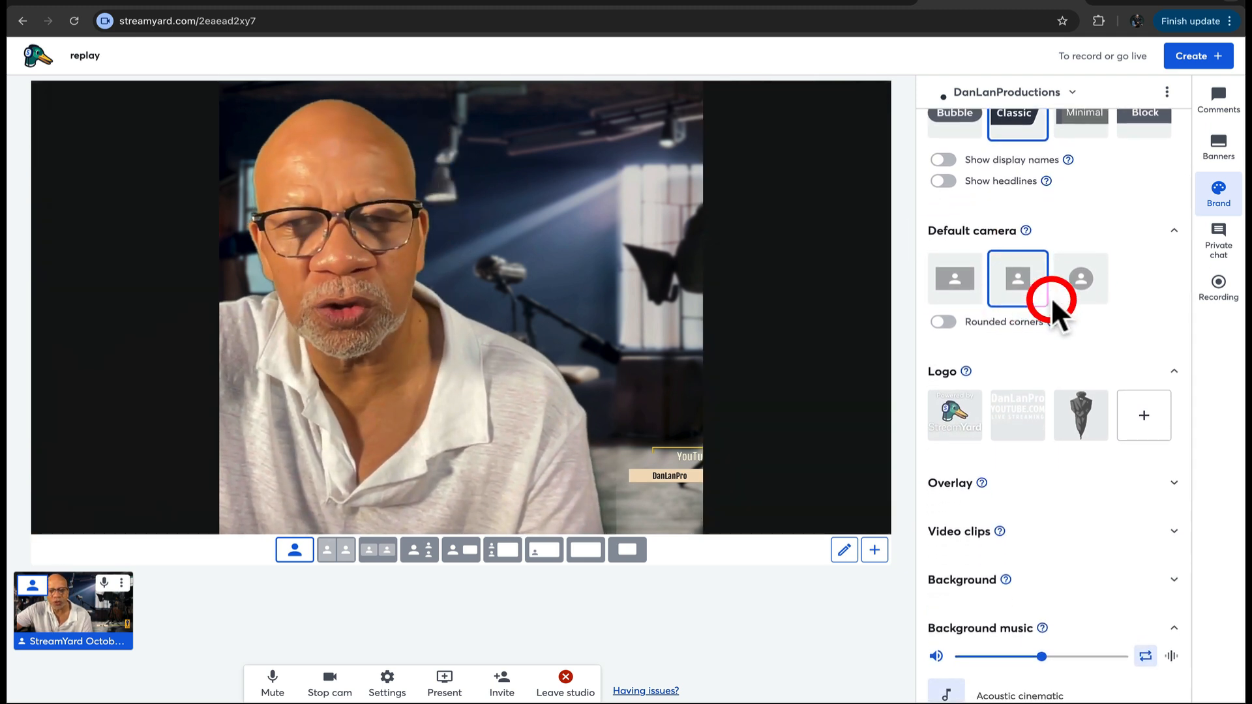
{"action": "left_click", "coordinate": [1082, 282]}
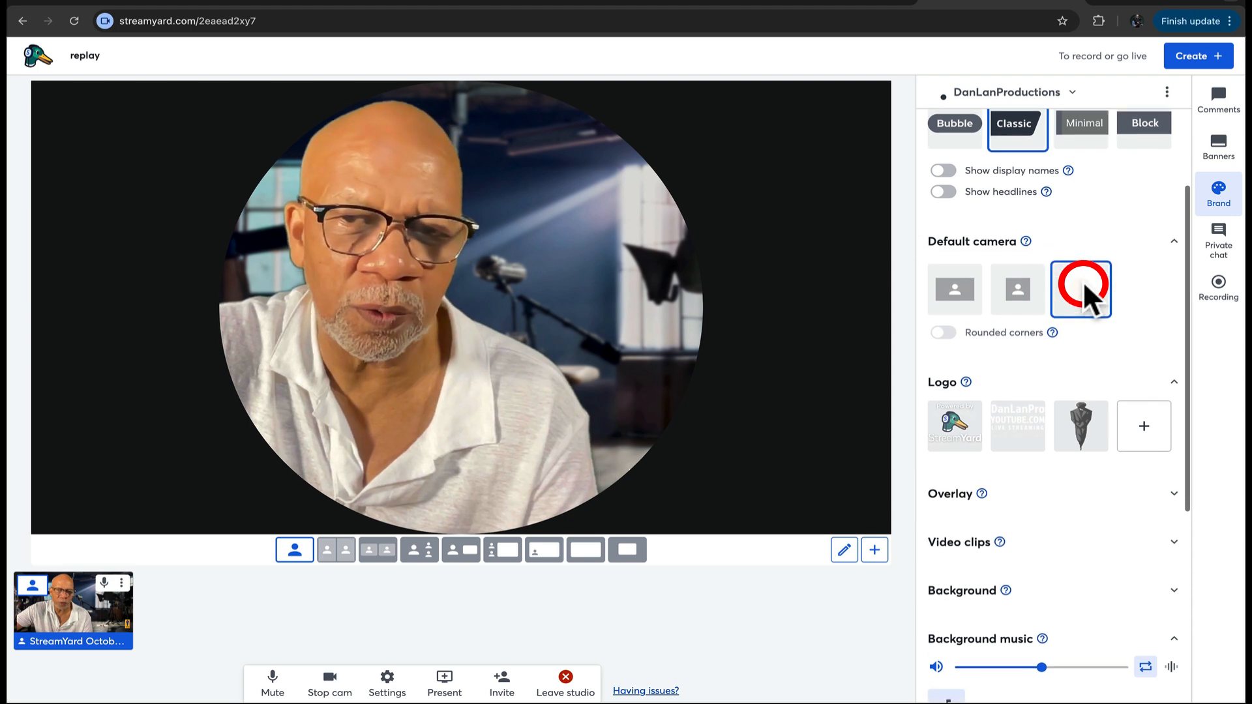
{"action": "scroll", "coordinate": [1082, 280], "scroll_direction": "down", "scroll_amount": 1}
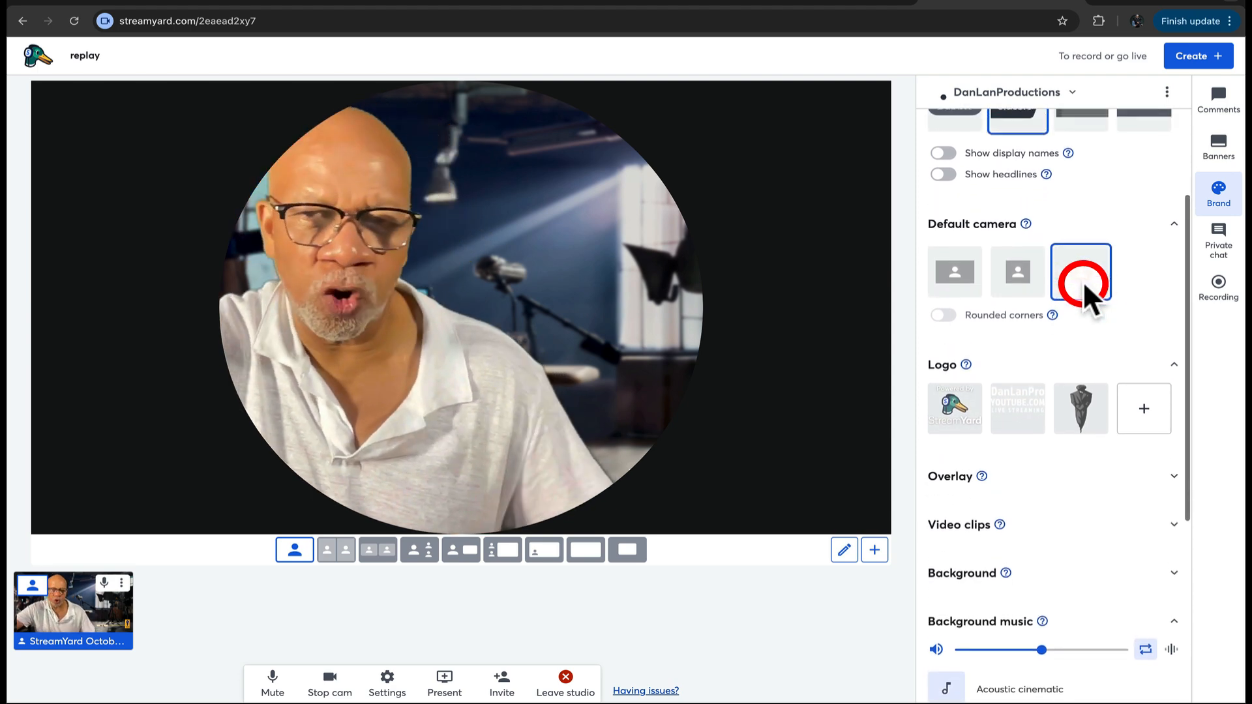
{"action": "scroll", "coordinate": [1079, 280], "scroll_direction": "down", "scroll_amount": 1}
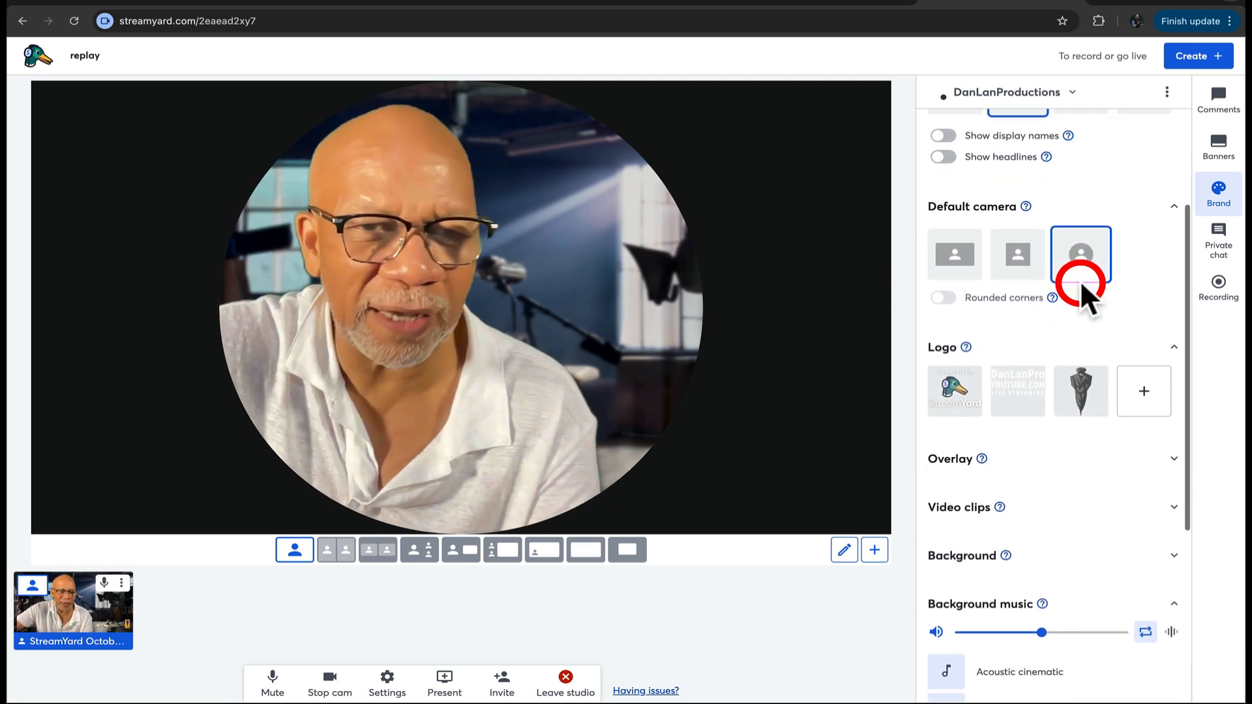
{"action": "scroll", "coordinate": [1068, 312], "scroll_direction": "down", "scroll_amount": 1}
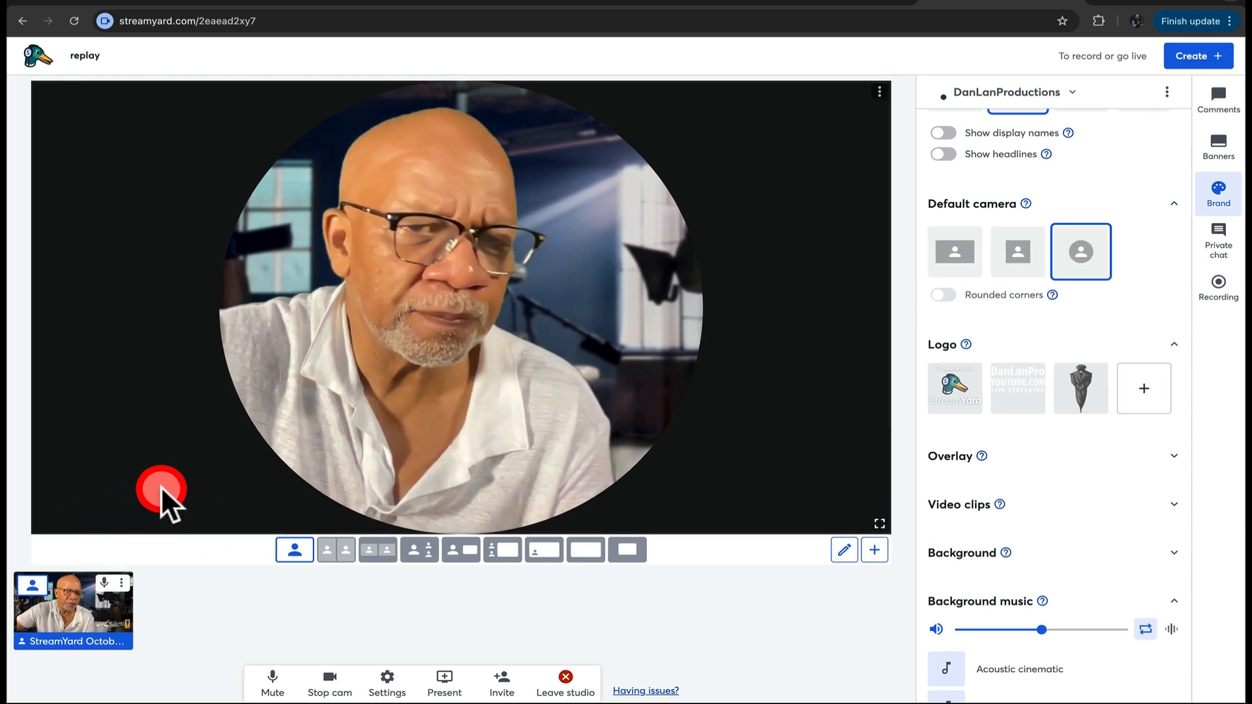
{"action": "left_click", "coordinate": [1022, 261]}
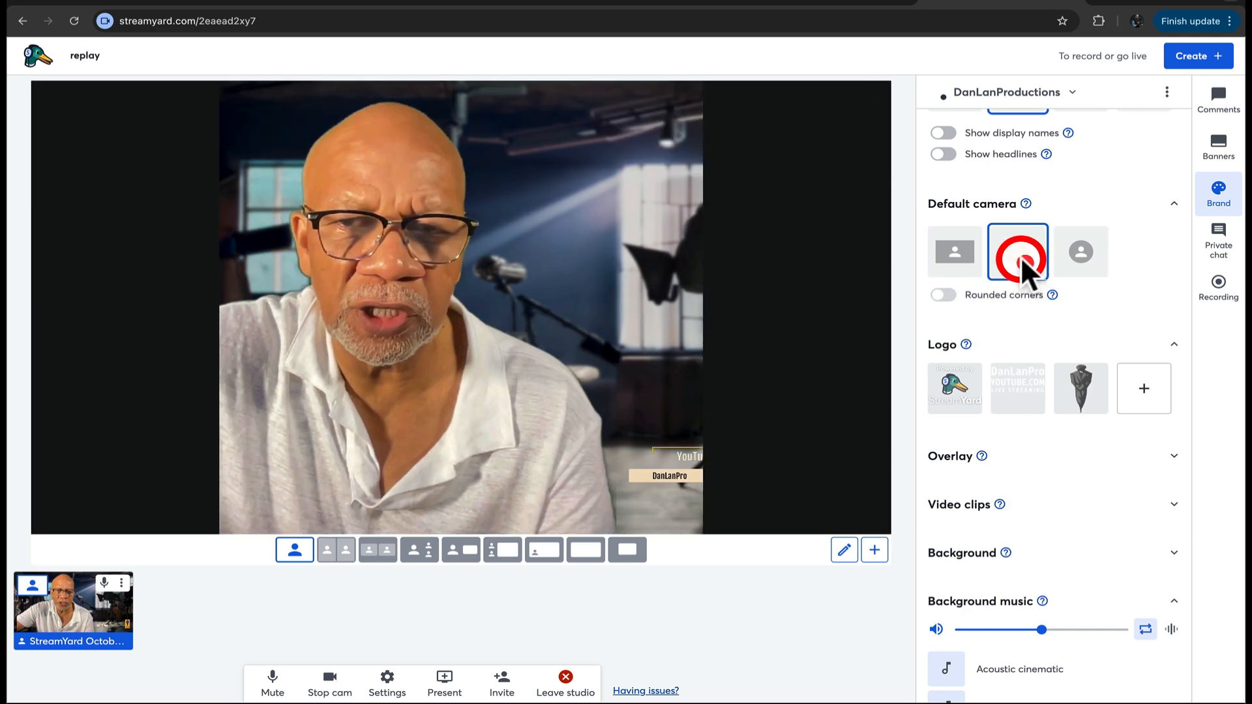
{"action": "left_click", "coordinate": [957, 253]}
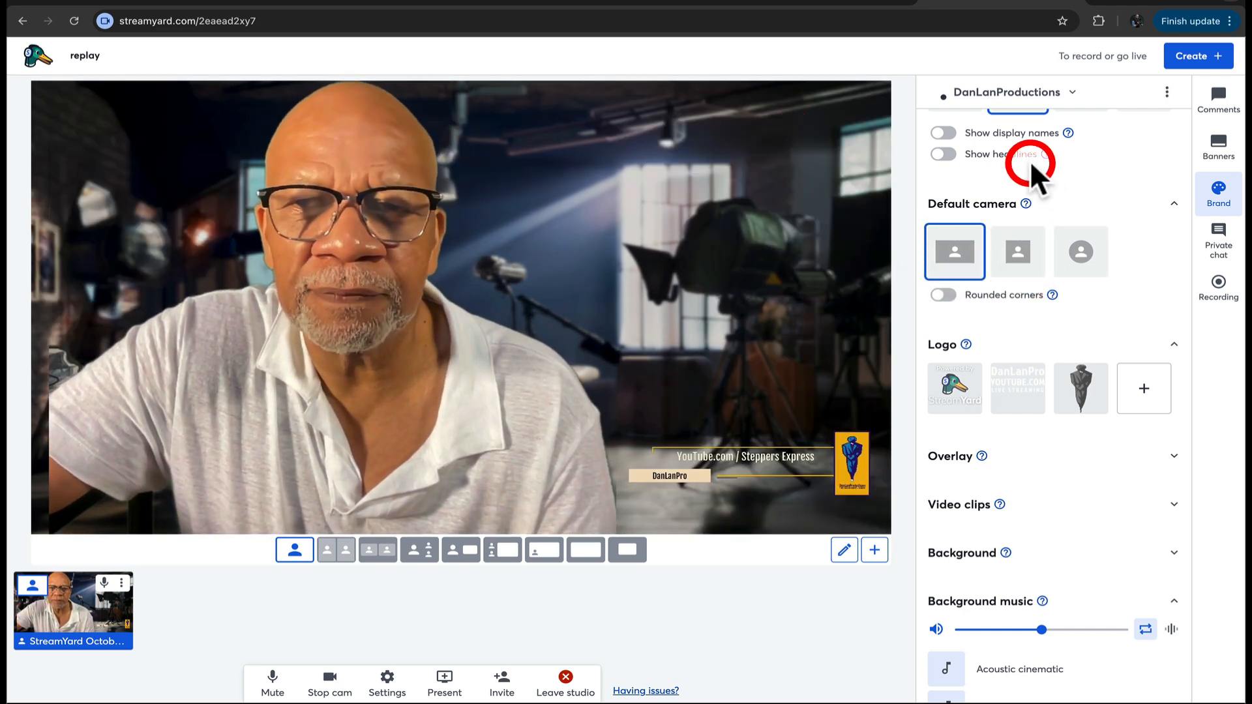
- Try the display name and headline options, dismiss the display name editor, and switch both options off again
{"action": "scroll", "coordinate": [1031, 159], "scroll_direction": "up", "scroll_amount": 2}
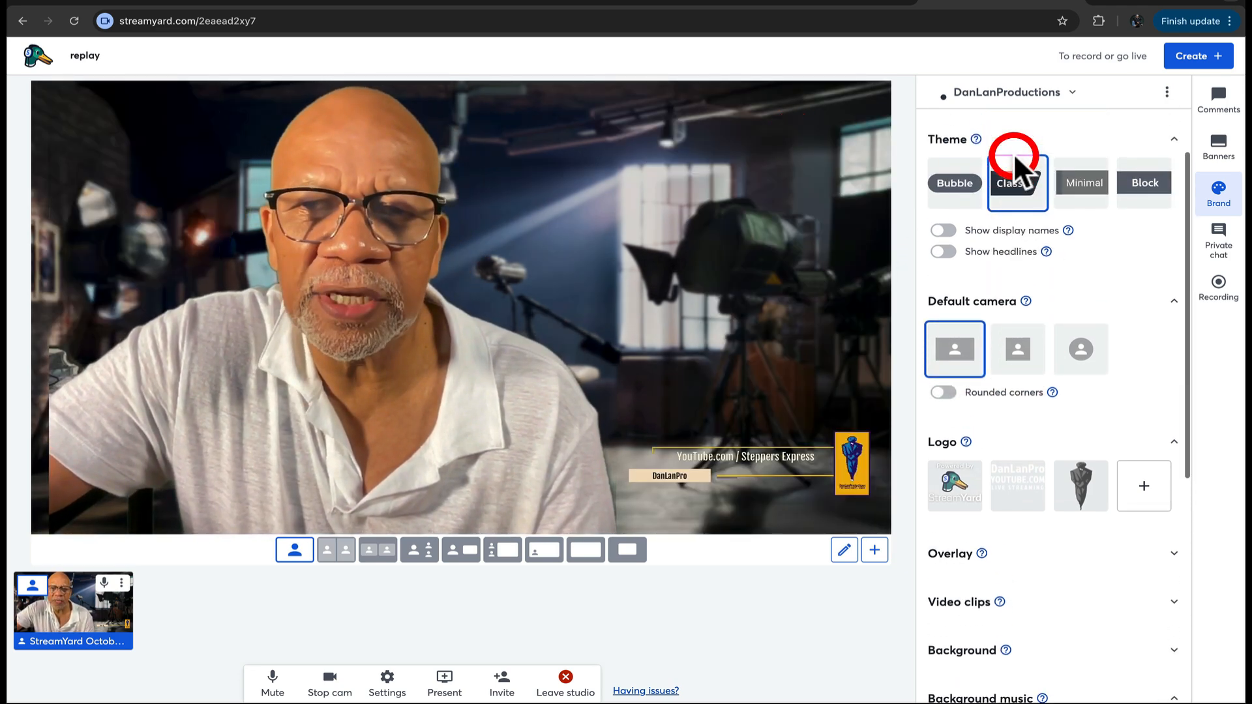
{"action": "left_click", "coordinate": [940, 226]}
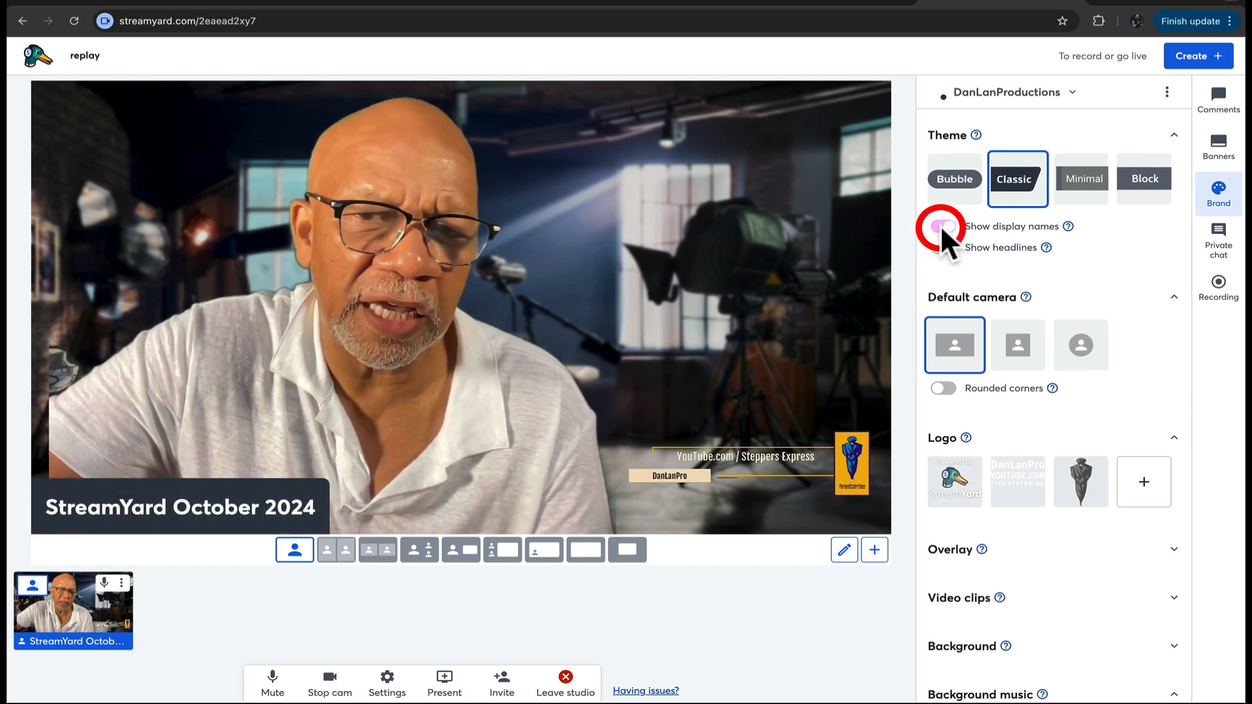
{"action": "left_click", "coordinate": [942, 226]}
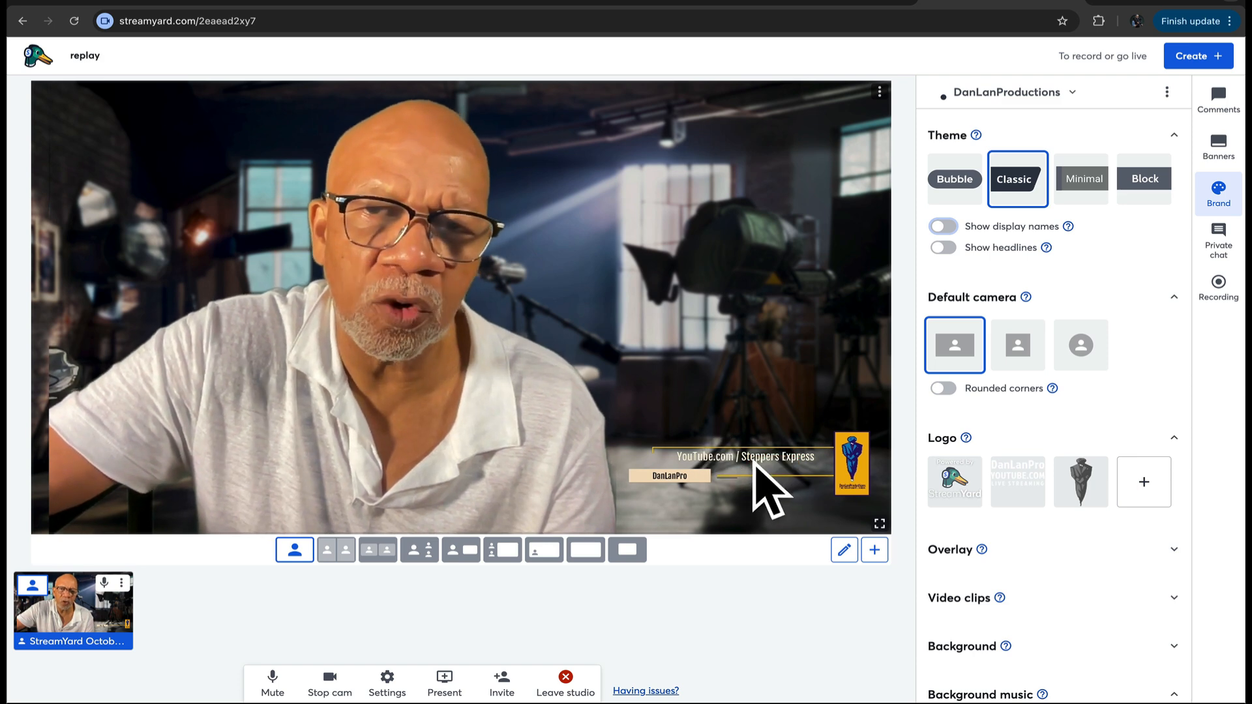
{"action": "left_click", "coordinate": [1001, 190]}
{"action": "left_click", "coordinate": [938, 246]}
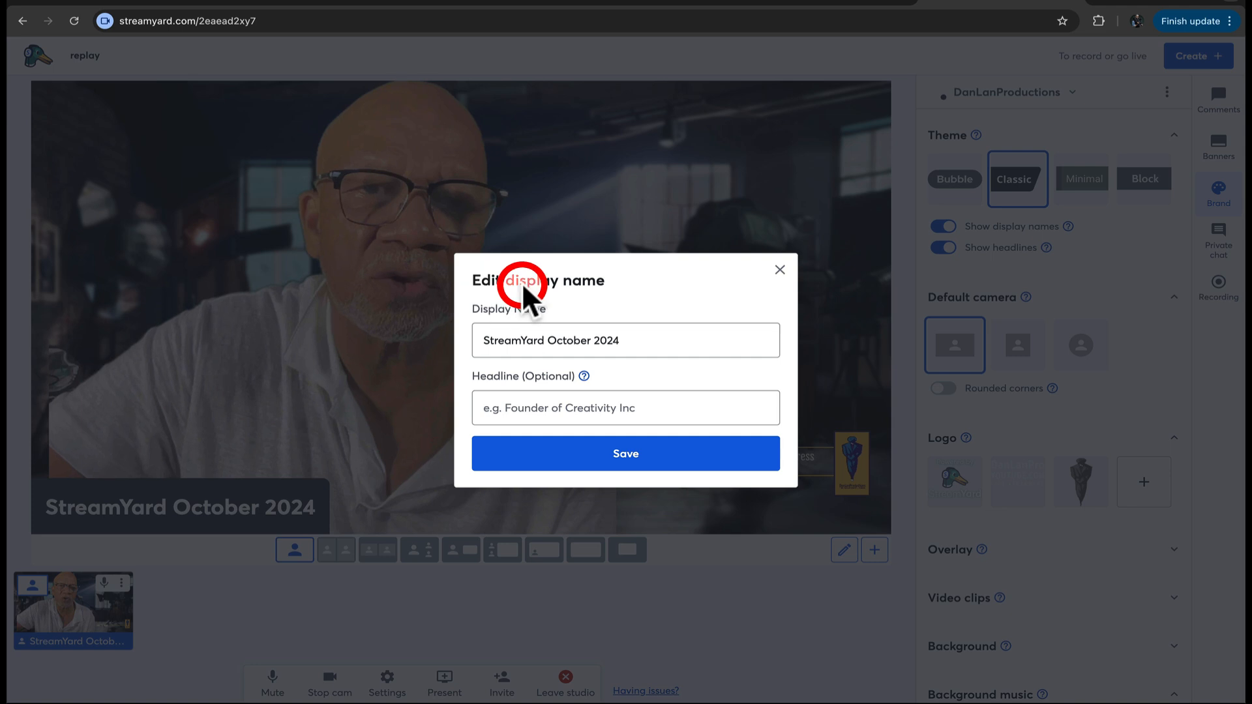
{"action": "left_click", "coordinate": [780, 269]}
{"action": "left_click", "coordinate": [942, 247]}
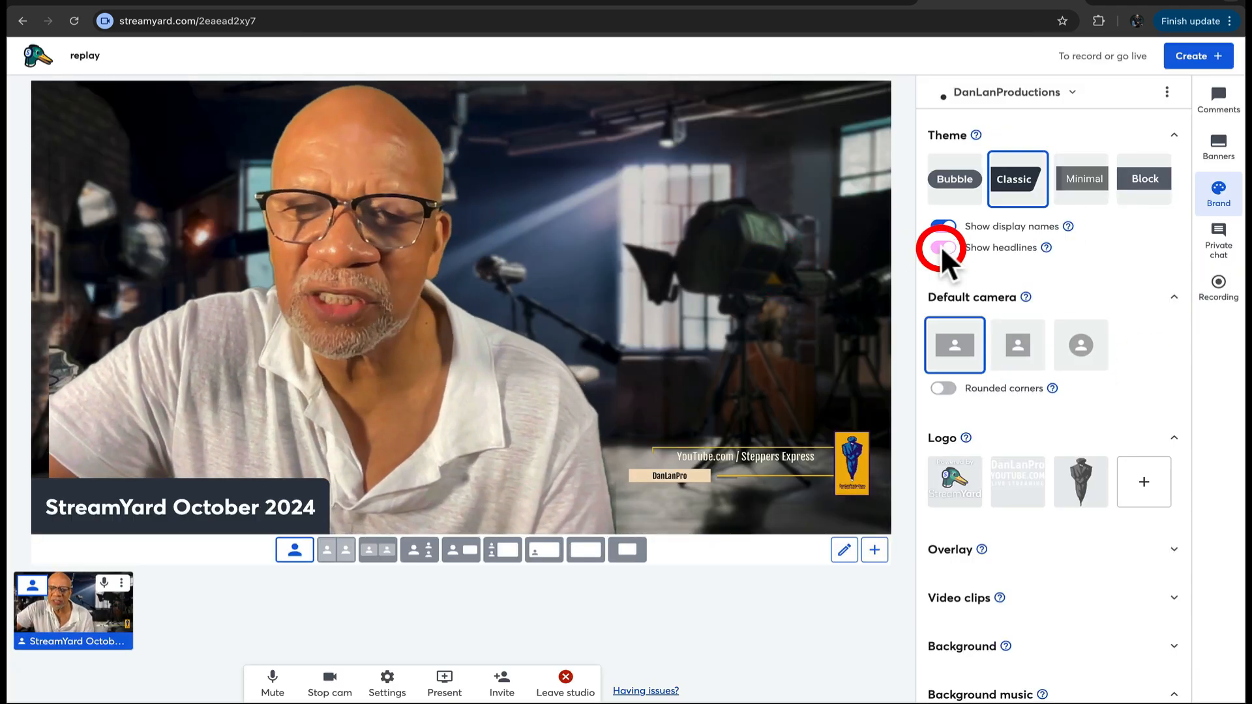
{"action": "left_click", "coordinate": [947, 226]}
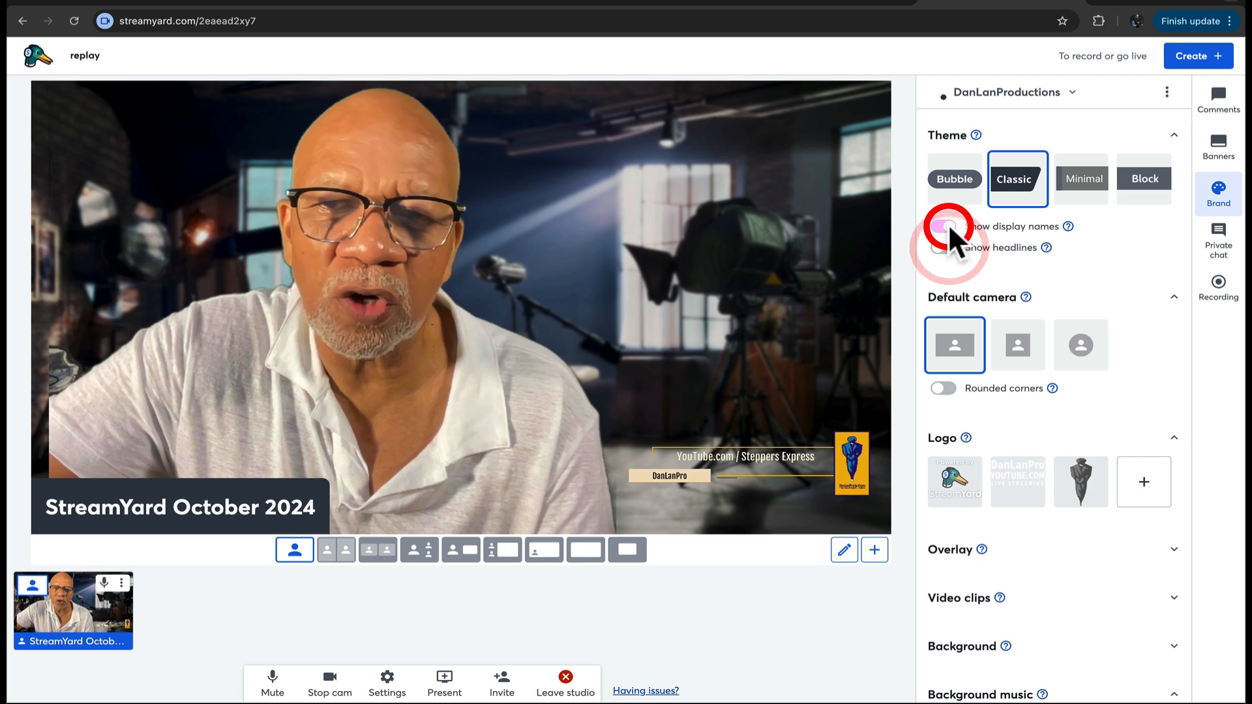
- Examine the logo, overlay and background music brand options, including the file guidelines for overlays
{"action": "scroll", "coordinate": [1046, 370], "scroll_direction": "down", "scroll_amount": 1}
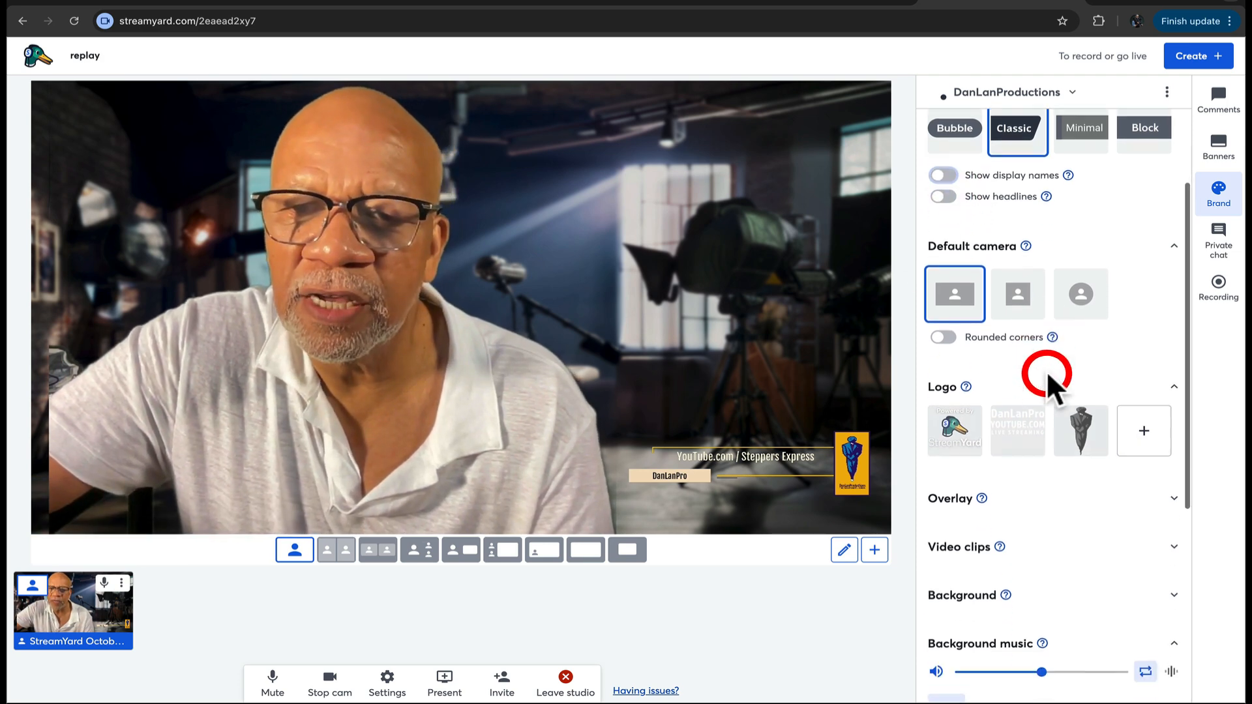
{"action": "scroll", "coordinate": [1050, 365], "scroll_direction": "up", "scroll_amount": 1}
{"action": "scroll", "coordinate": [1144, 327], "scroll_direction": "down", "scroll_amount": 3}
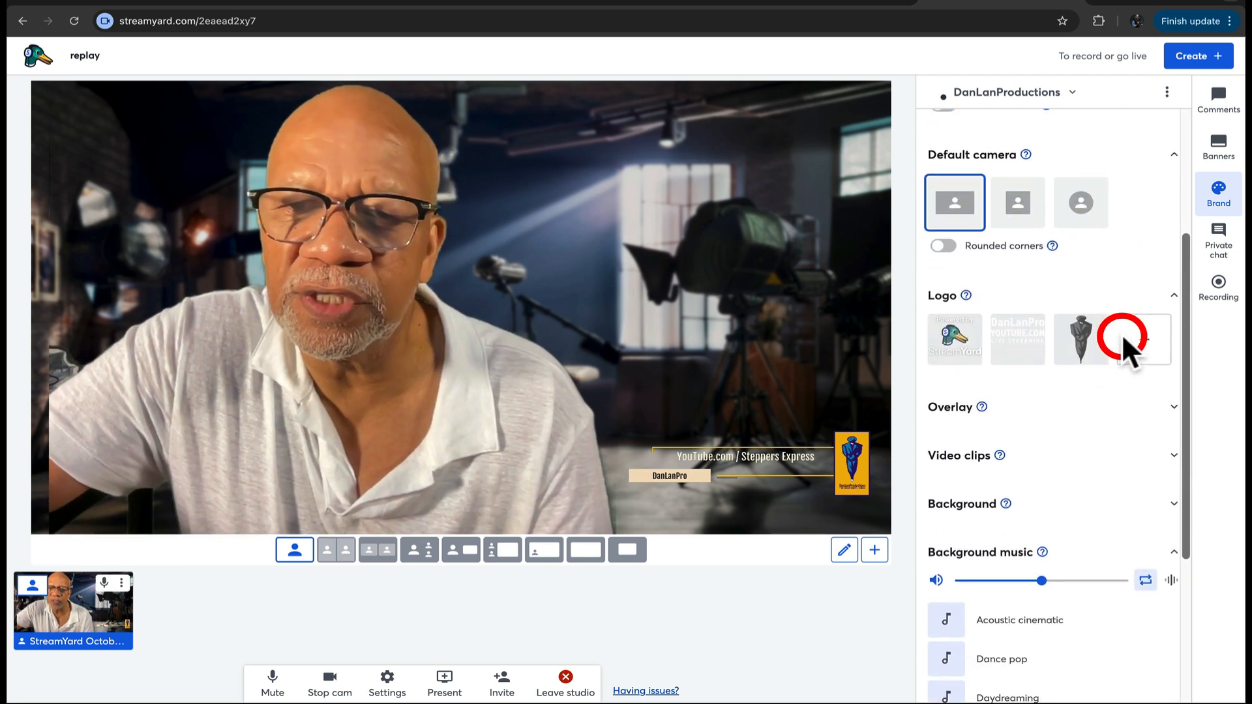
{"action": "scroll", "coordinate": [1076, 355], "scroll_direction": "down", "scroll_amount": 2}
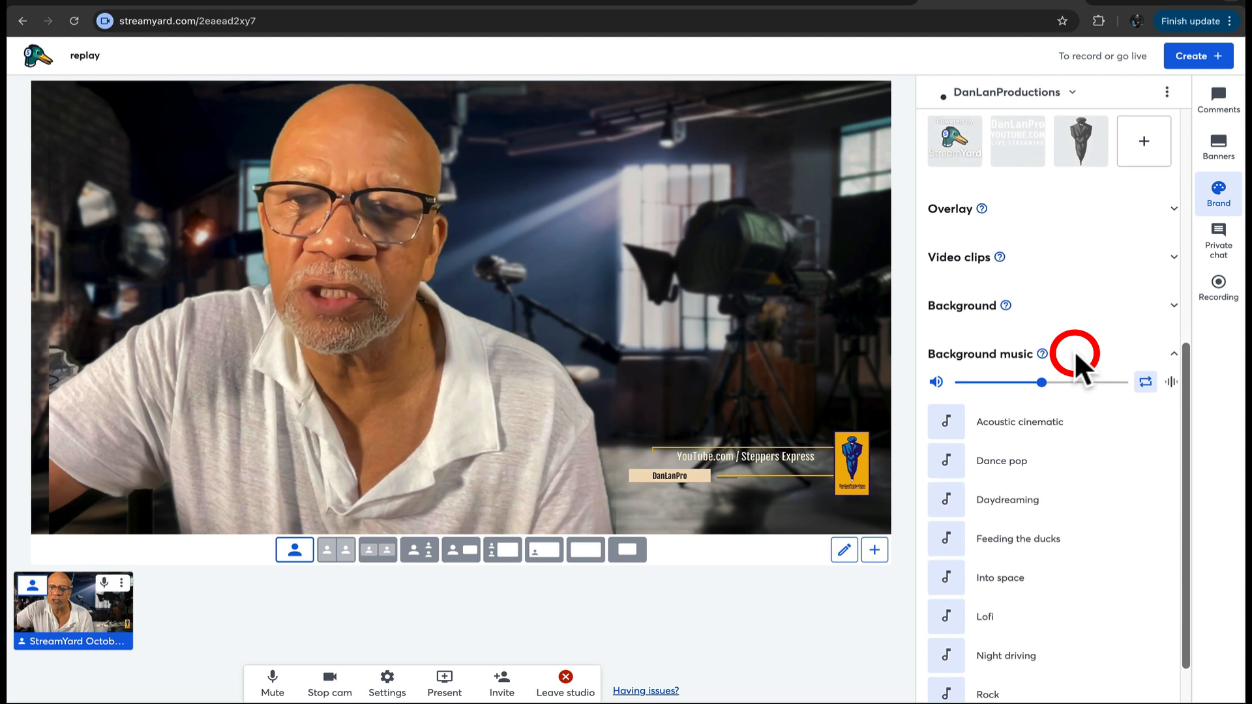
{"action": "mouse_move", "coordinate": [1085, 413]}
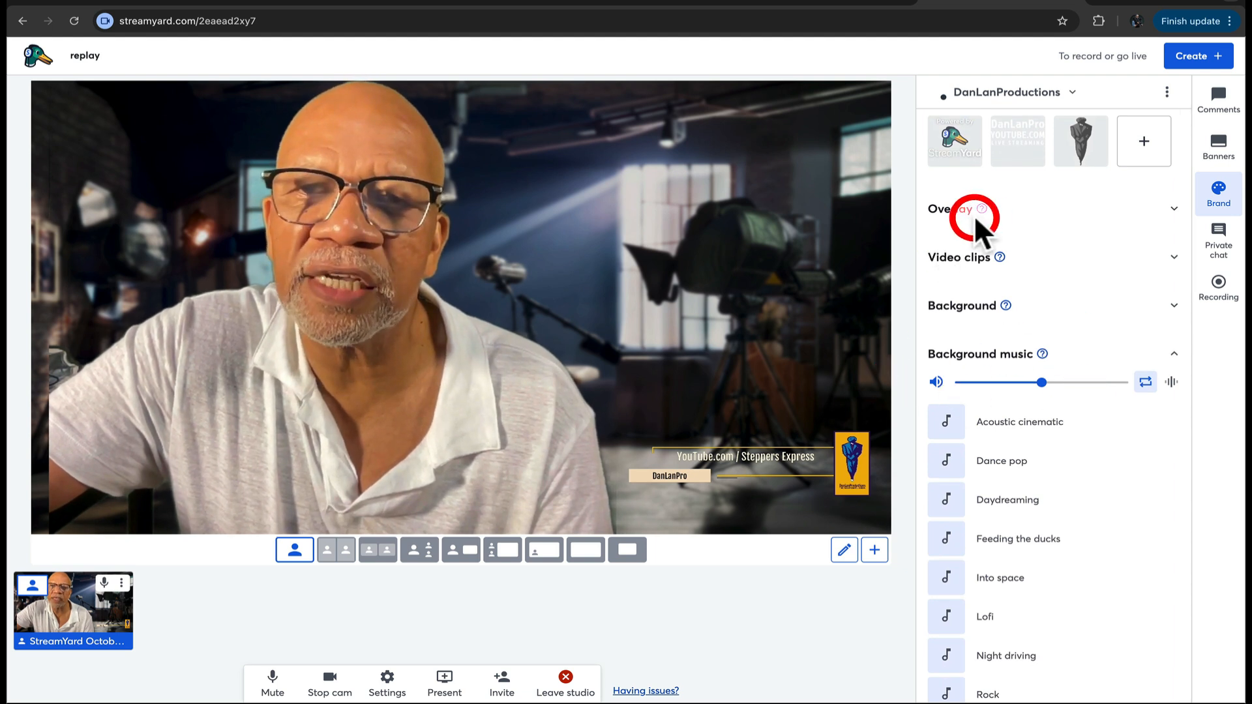
{"action": "mouse_move", "coordinate": [981, 209]}
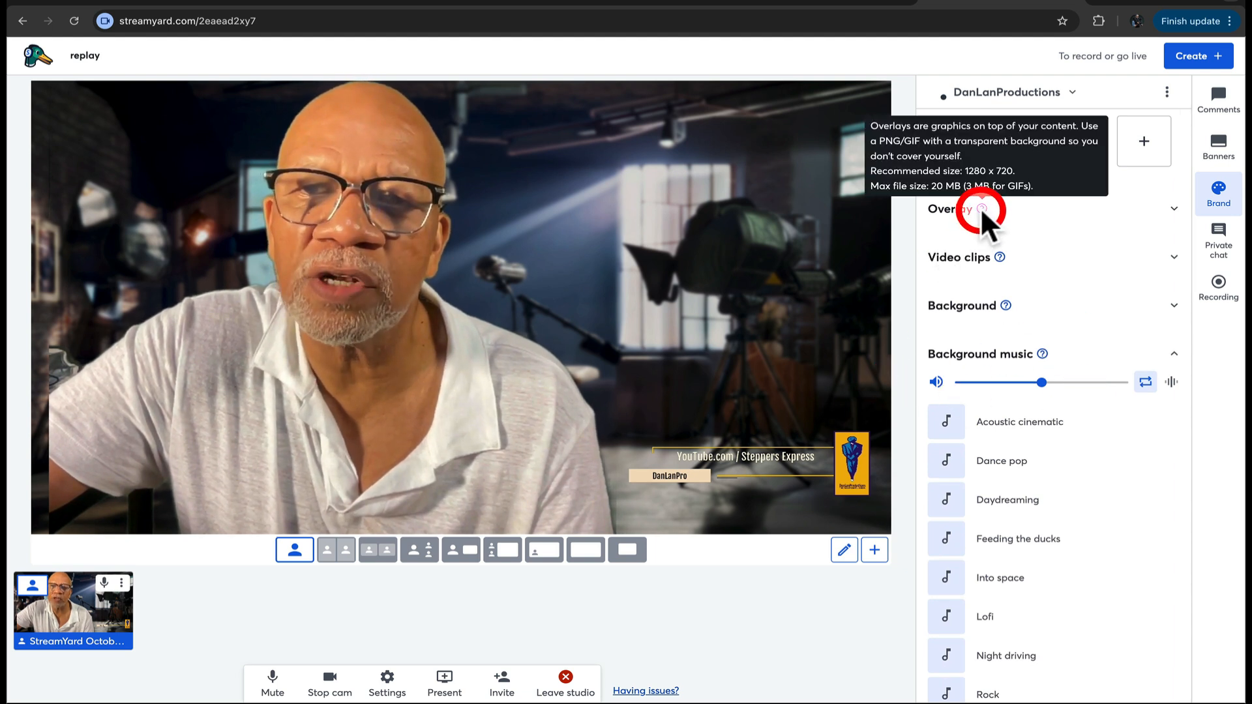
- Expand the video clips and set "main final sound intro drop" as the studio's intro video
{"action": "left_click", "coordinate": [1172, 258]}
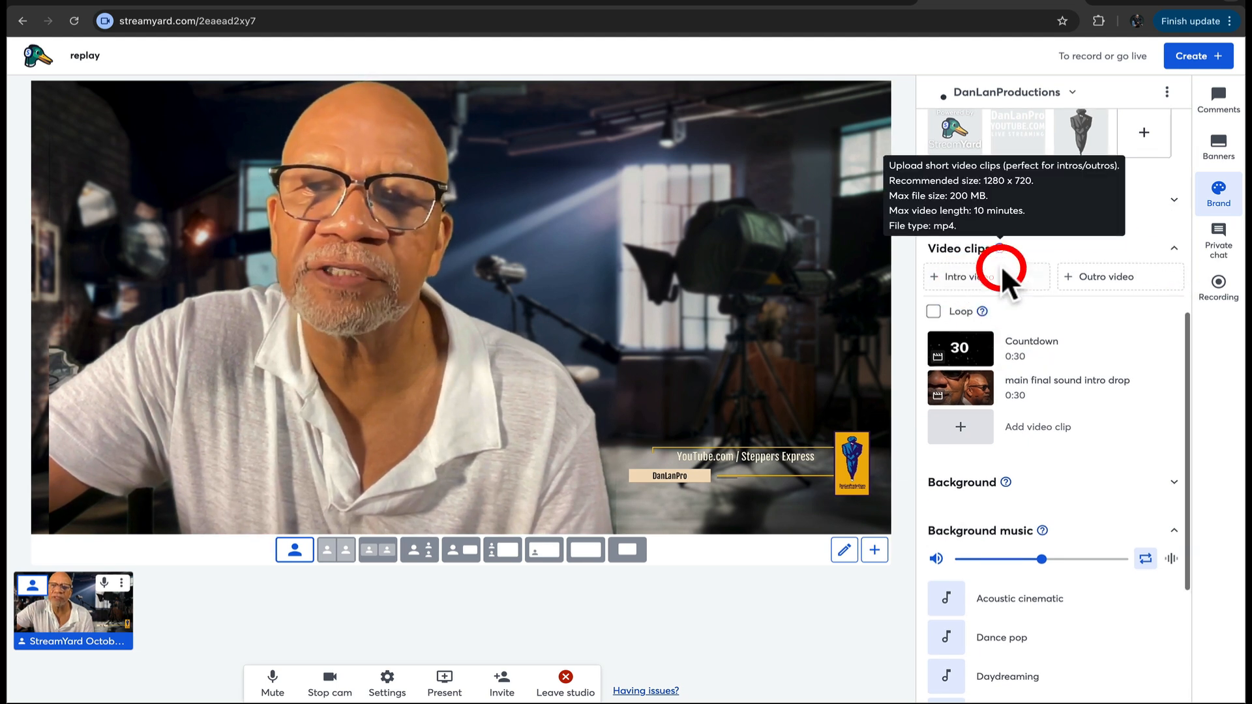
{"action": "scroll", "coordinate": [978, 261], "scroll_direction": "down", "scroll_amount": 1}
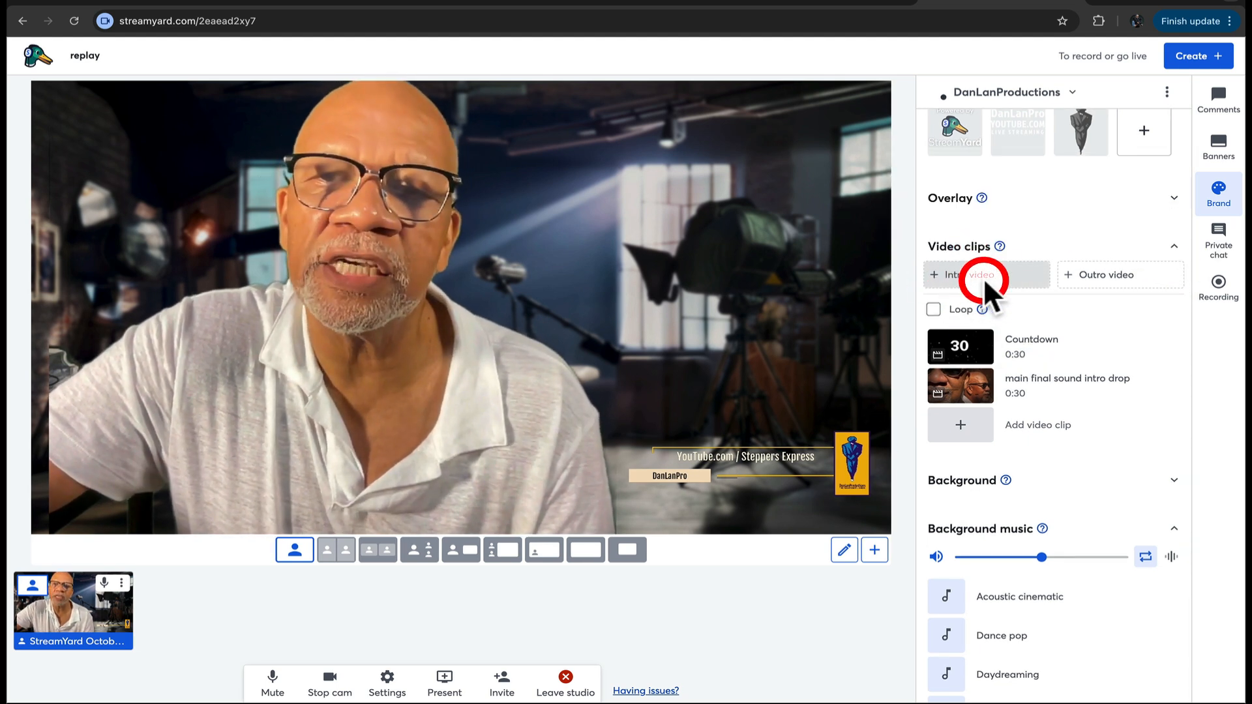
{"action": "scroll", "coordinate": [1116, 289], "scroll_direction": "up", "scroll_amount": 1}
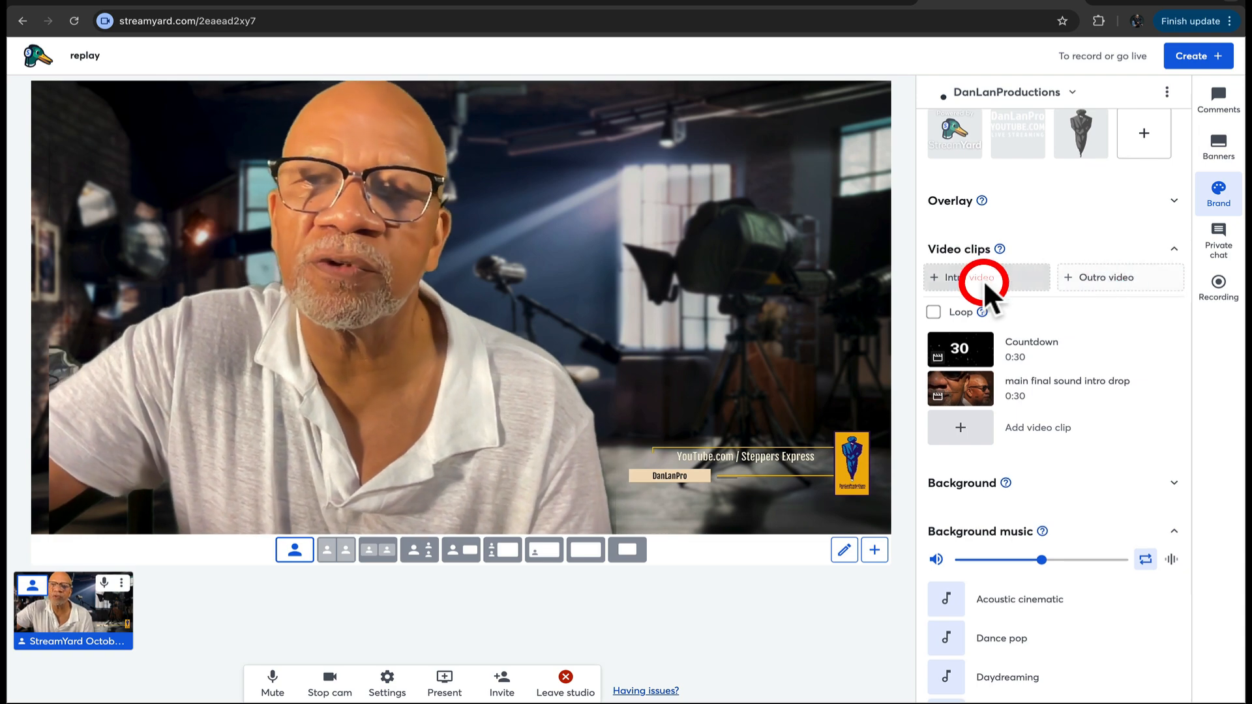
{"action": "left_click", "coordinate": [935, 276]}
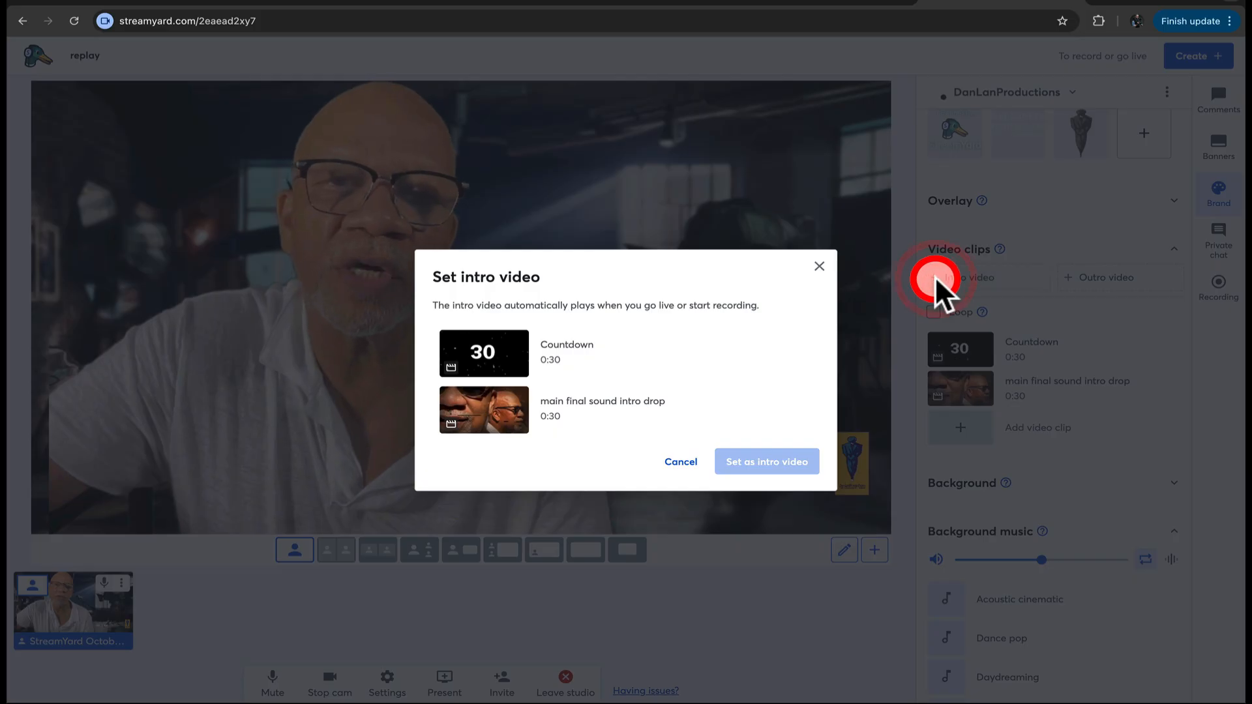
{"action": "mouse_move", "coordinate": [504, 414]}
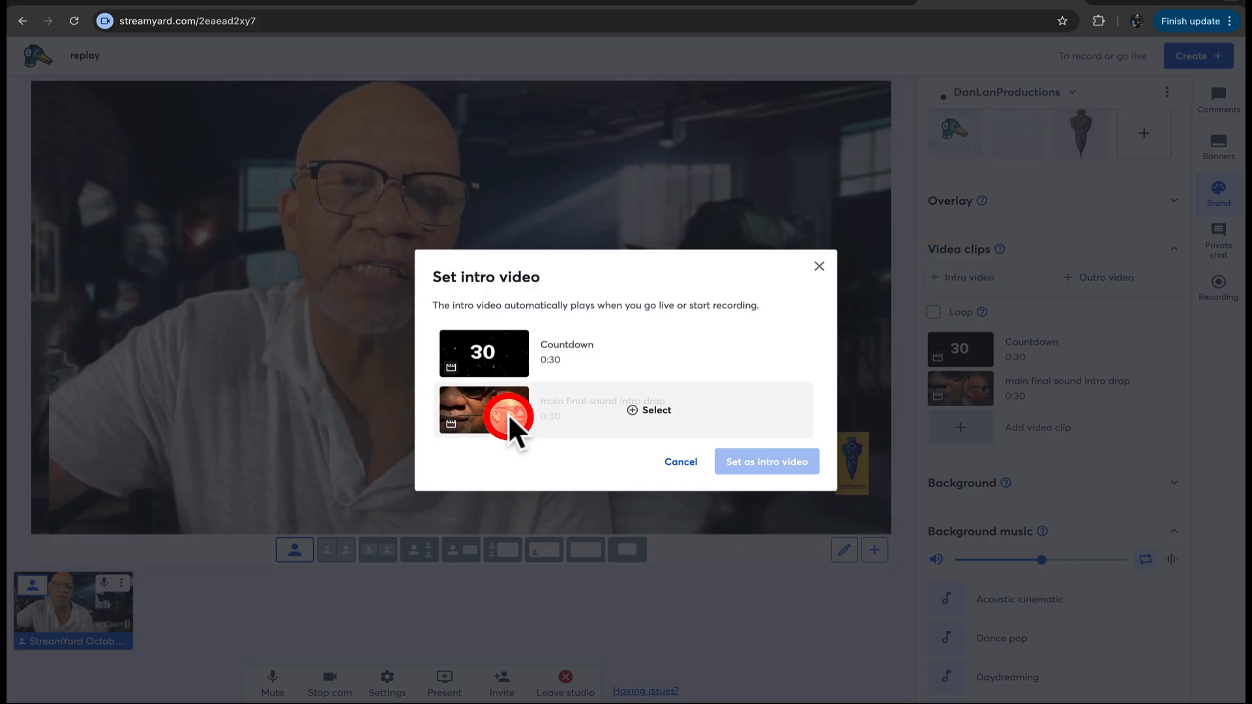
{"action": "left_click", "coordinate": [501, 412]}
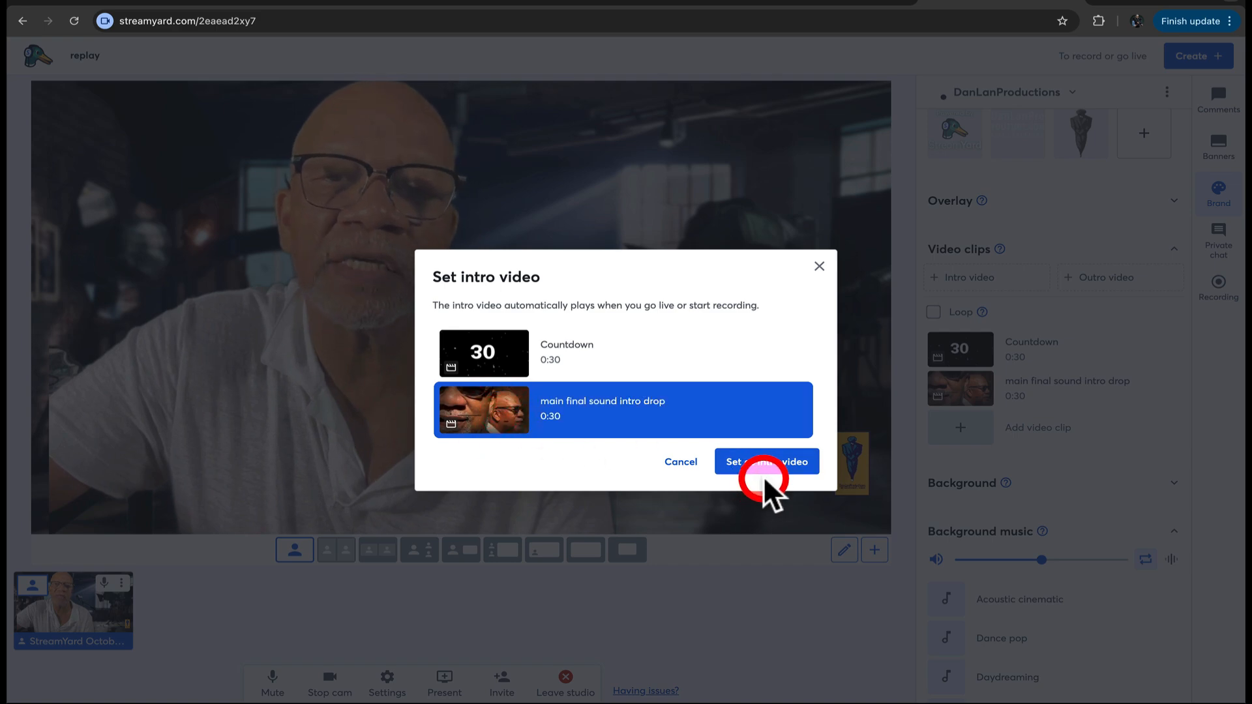
{"action": "left_click", "coordinate": [785, 463]}
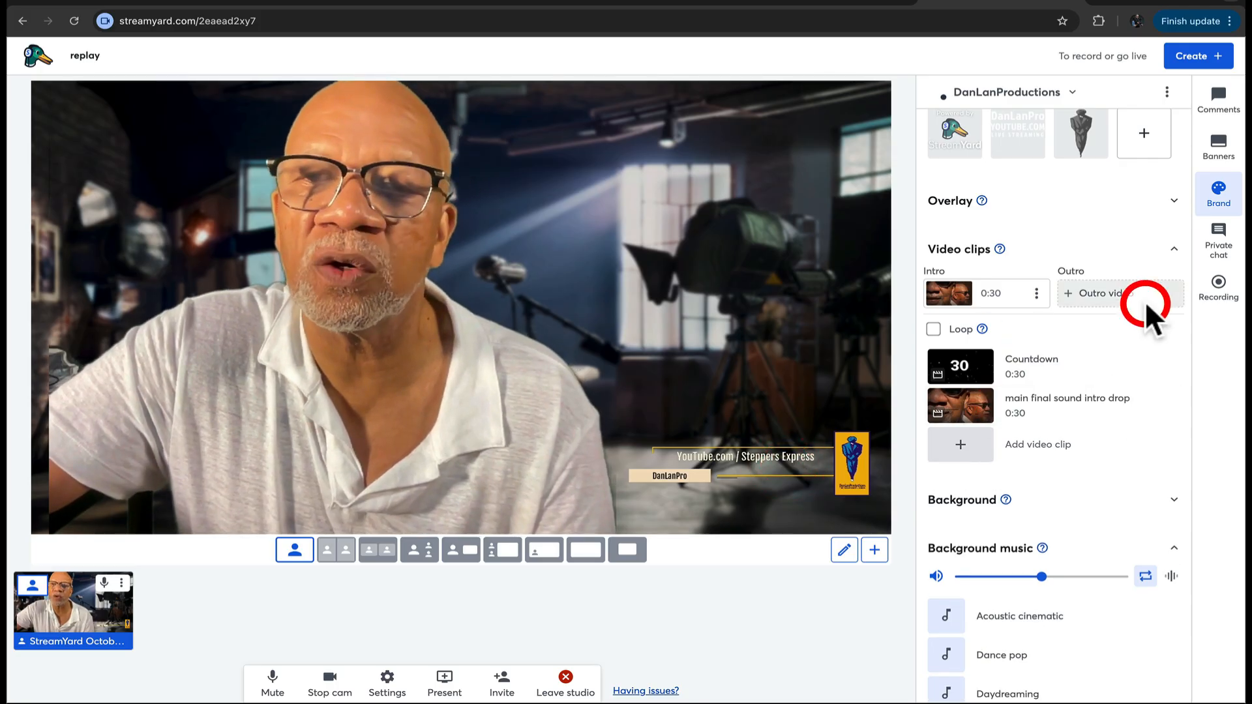
- Set the "Countdown" clip as the studio's outro video
{"action": "left_click", "coordinate": [1121, 295]}
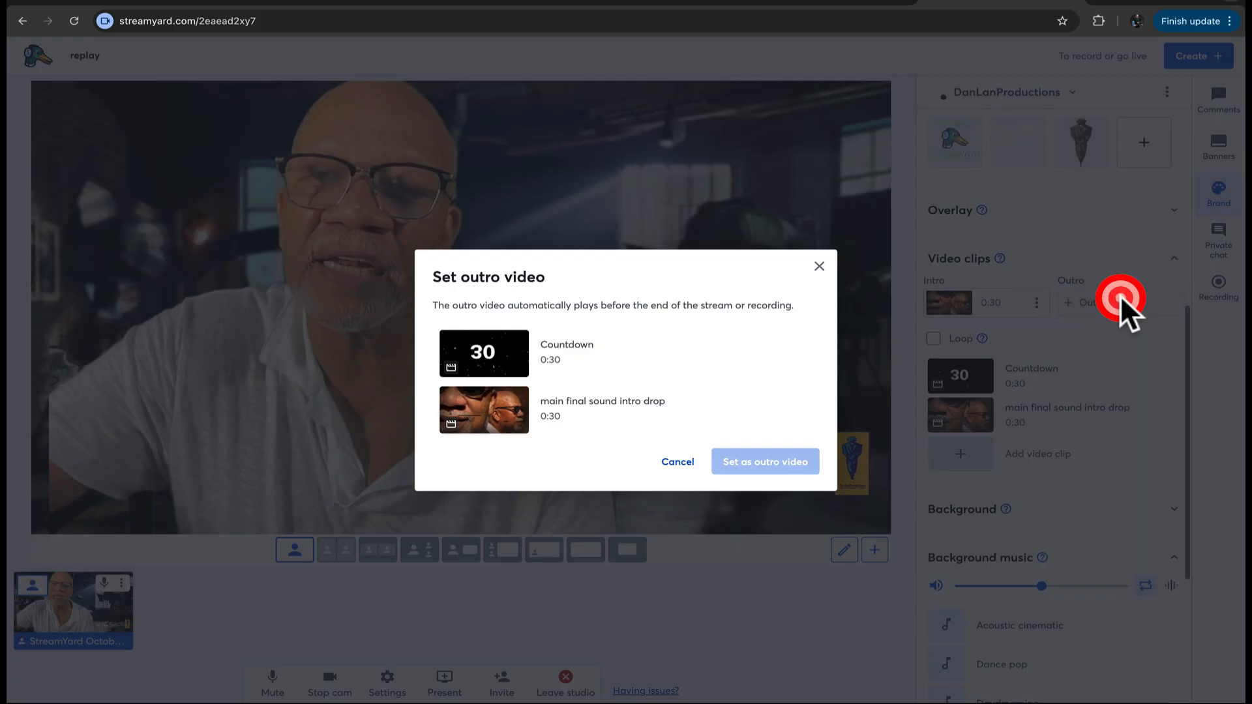
{"action": "left_click", "coordinate": [533, 358]}
{"action": "left_click", "coordinate": [769, 463]}
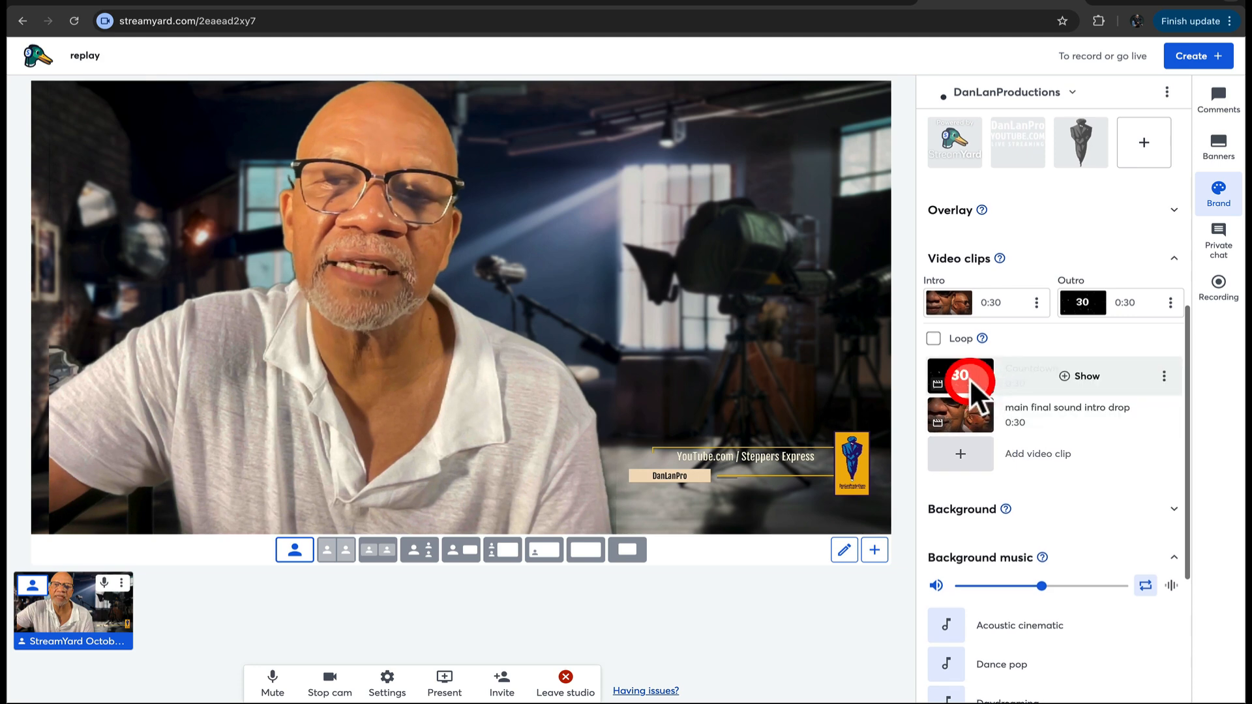
- View the choices for creating a live stream or a recording from this studio, and close them
{"action": "scroll", "coordinate": [947, 382], "scroll_direction": "down", "scroll_amount": 1}
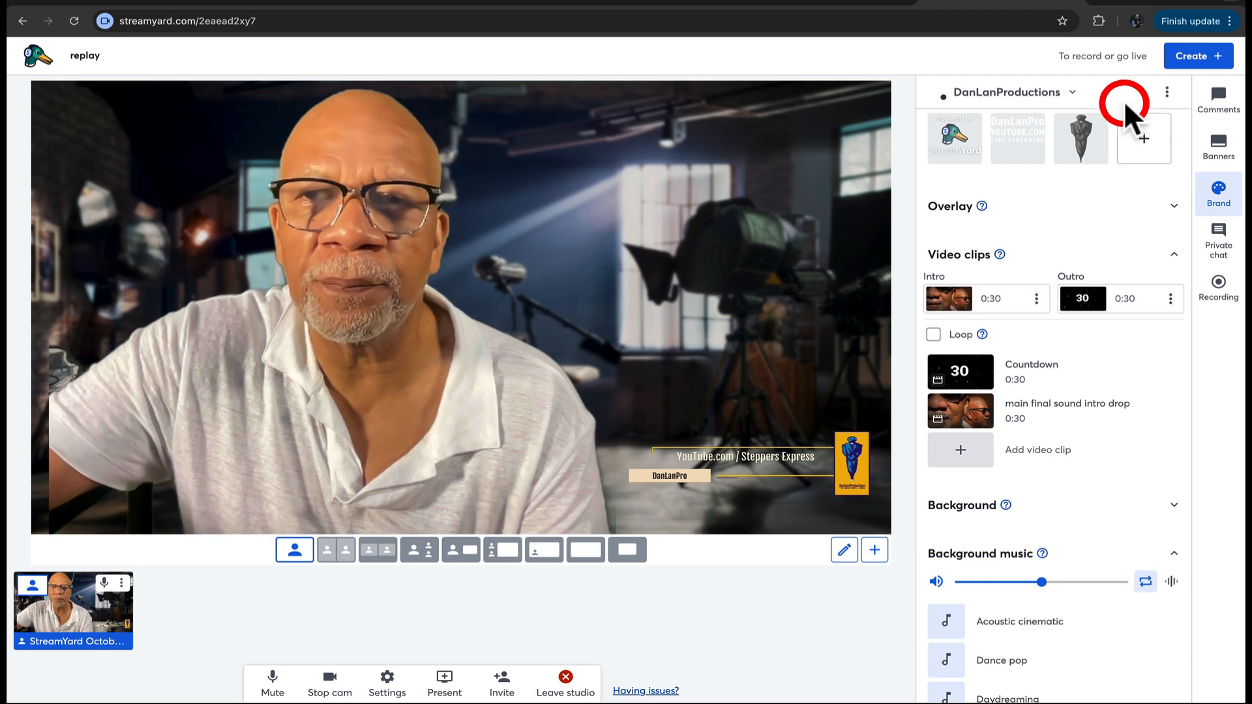
{"action": "scroll", "coordinate": [1074, 248], "scroll_direction": "up", "scroll_amount": 5}
{"action": "scroll", "coordinate": [1075, 240], "scroll_direction": "down", "scroll_amount": 5}
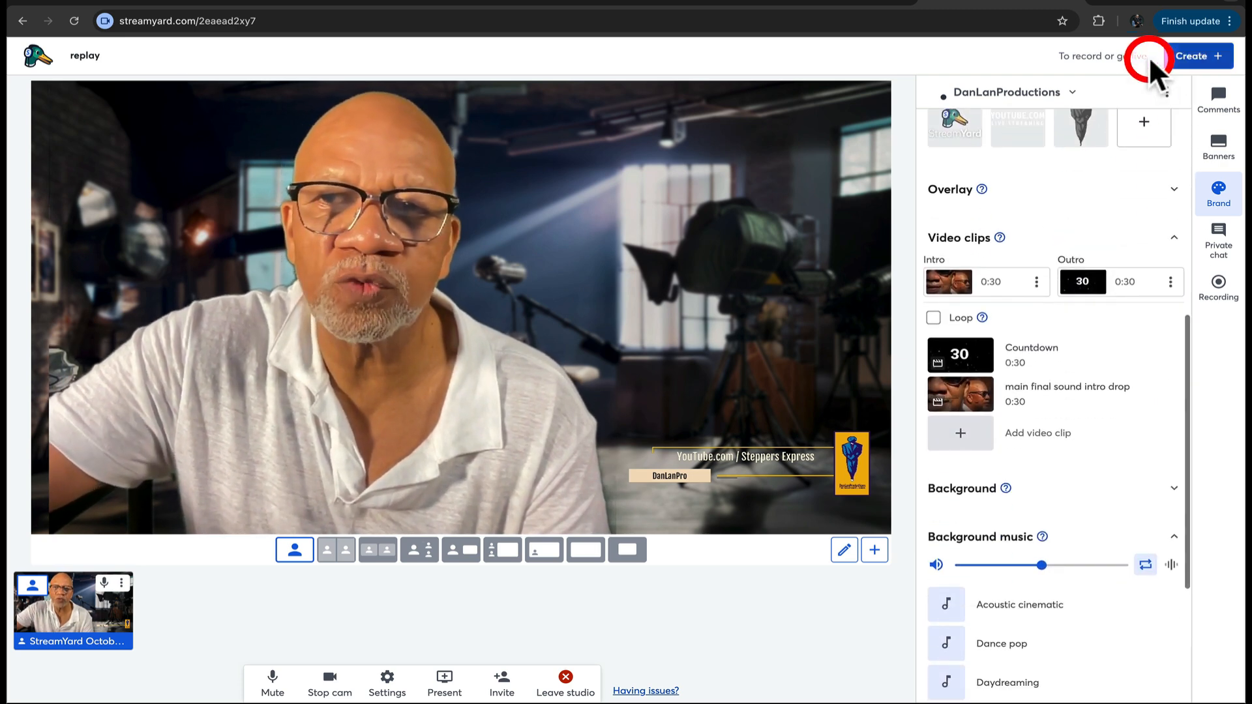
{"action": "left_click", "coordinate": [1218, 59]}
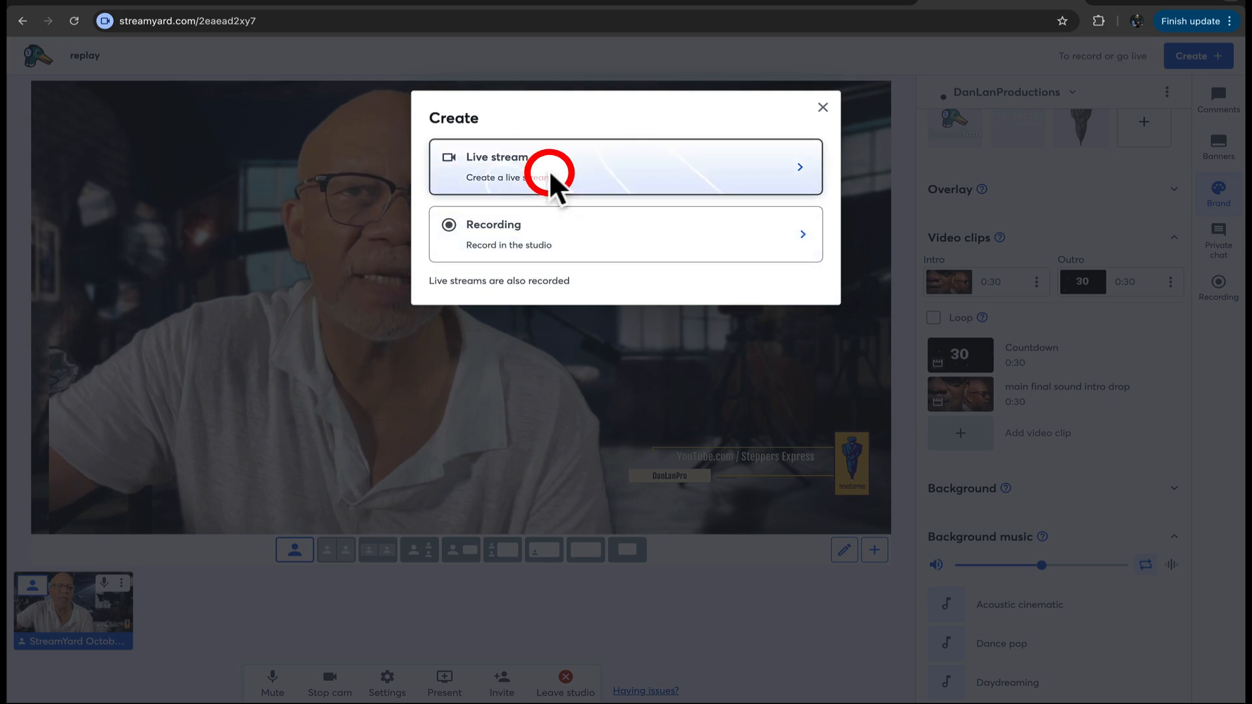
{"action": "left_click", "coordinate": [821, 106]}
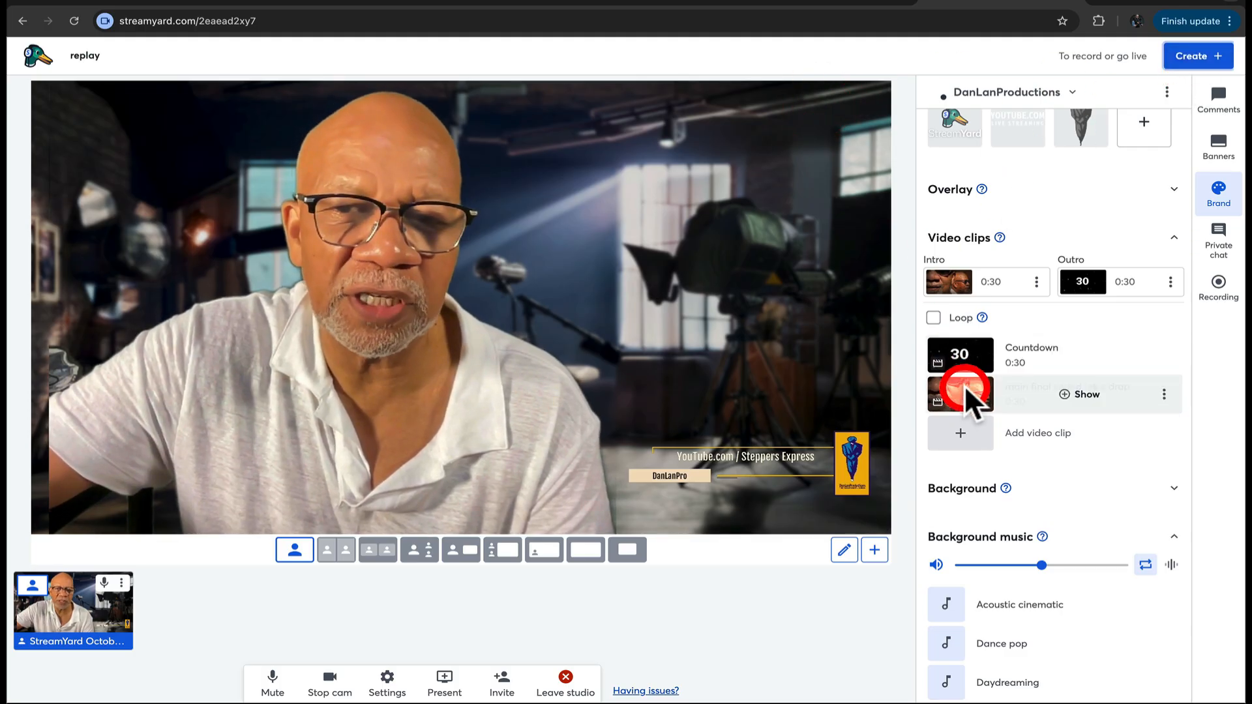
- Look back over the brand options, from background music up to the theme and down to the video clips
{"action": "scroll", "coordinate": [998, 446], "scroll_direction": "down", "scroll_amount": 4}
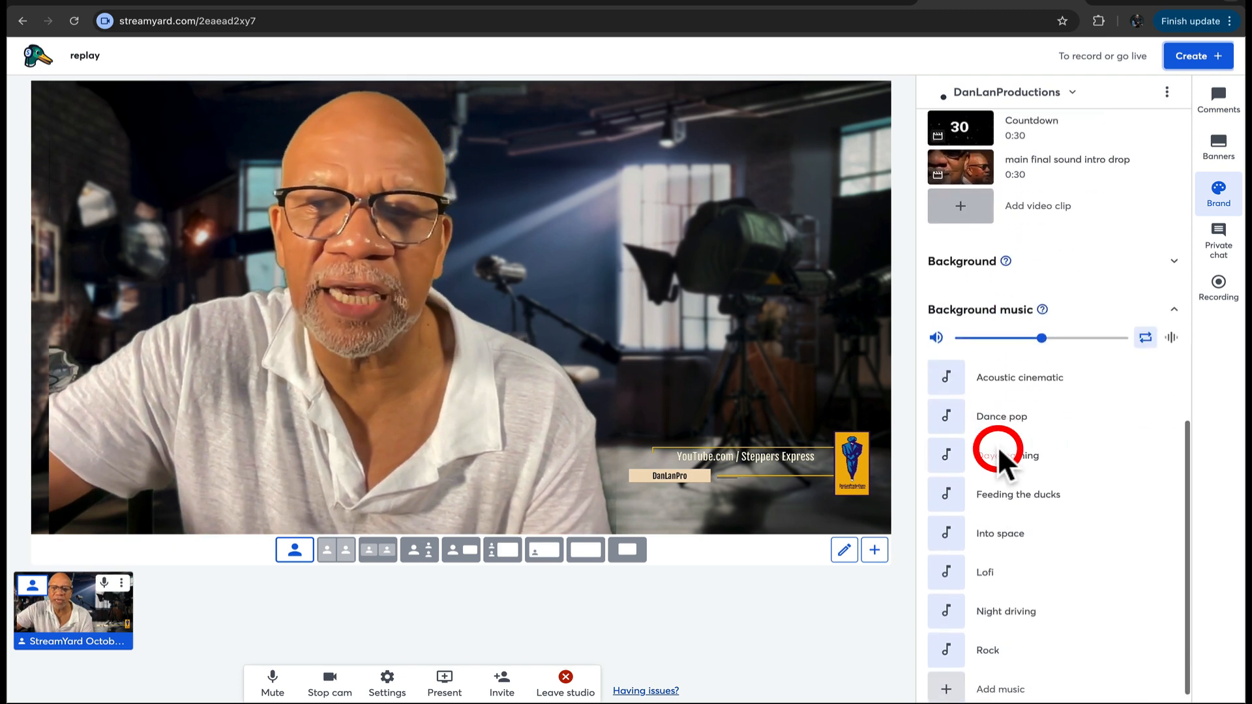
{"action": "scroll", "coordinate": [998, 446], "scroll_direction": "up", "scroll_amount": 8}
{"action": "scroll", "coordinate": [998, 446], "scroll_direction": "up", "scroll_amount": 2}
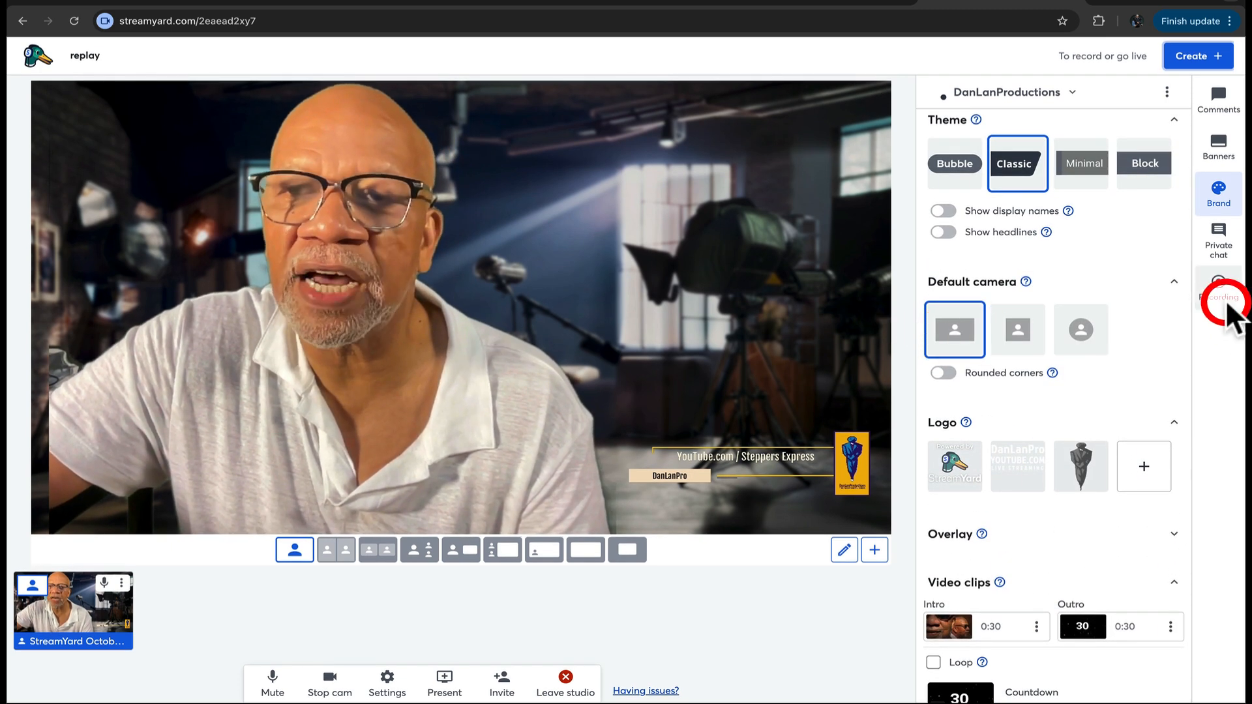
{"action": "scroll", "coordinate": [1065, 349], "scroll_direction": "down", "scroll_amount": 7}
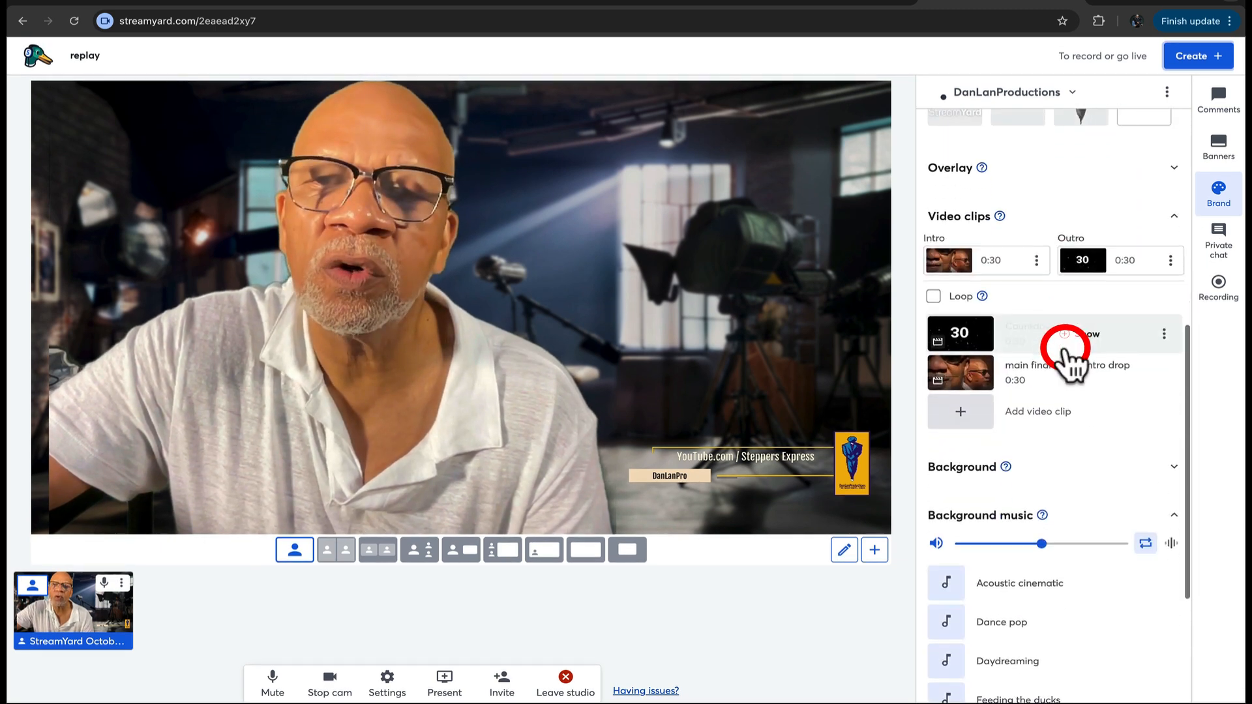
- Review the brand options from background music back up to brand color, and briefly view the studio's private chat
{"action": "scroll", "coordinate": [1063, 350], "scroll_direction": "down", "scroll_amount": 2}
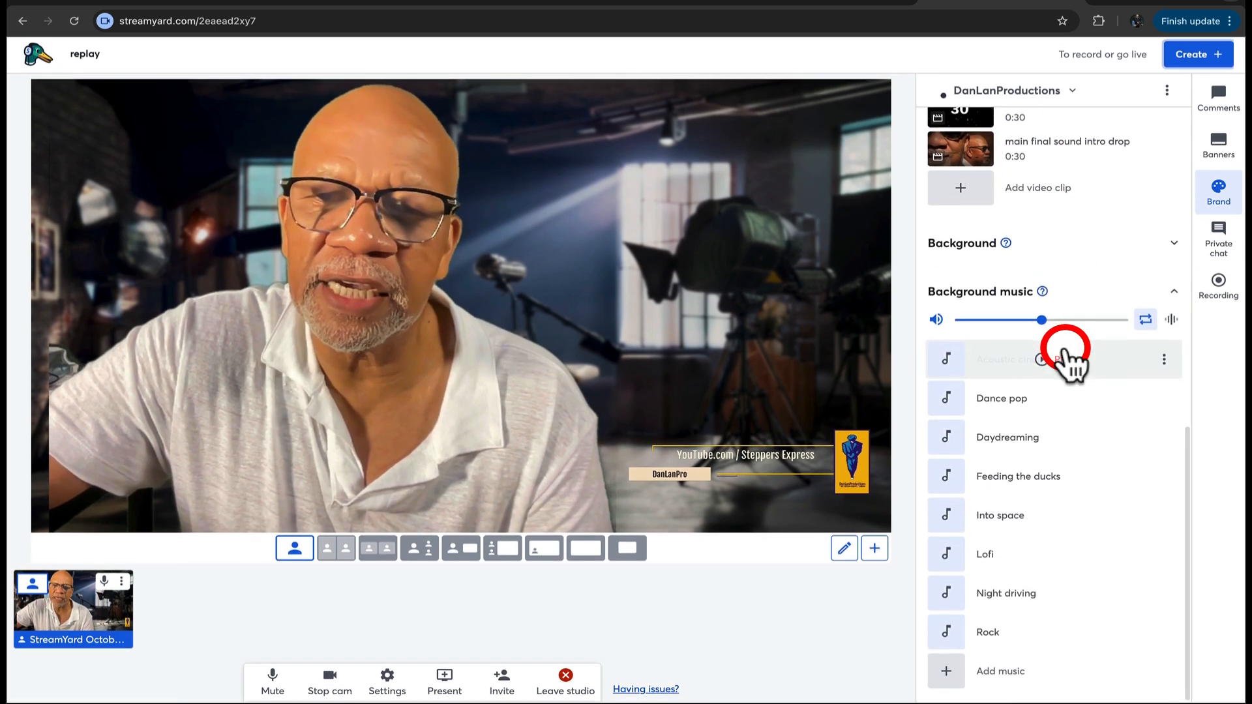
{"action": "scroll", "coordinate": [1063, 350], "scroll_direction": "up", "scroll_amount": 10}
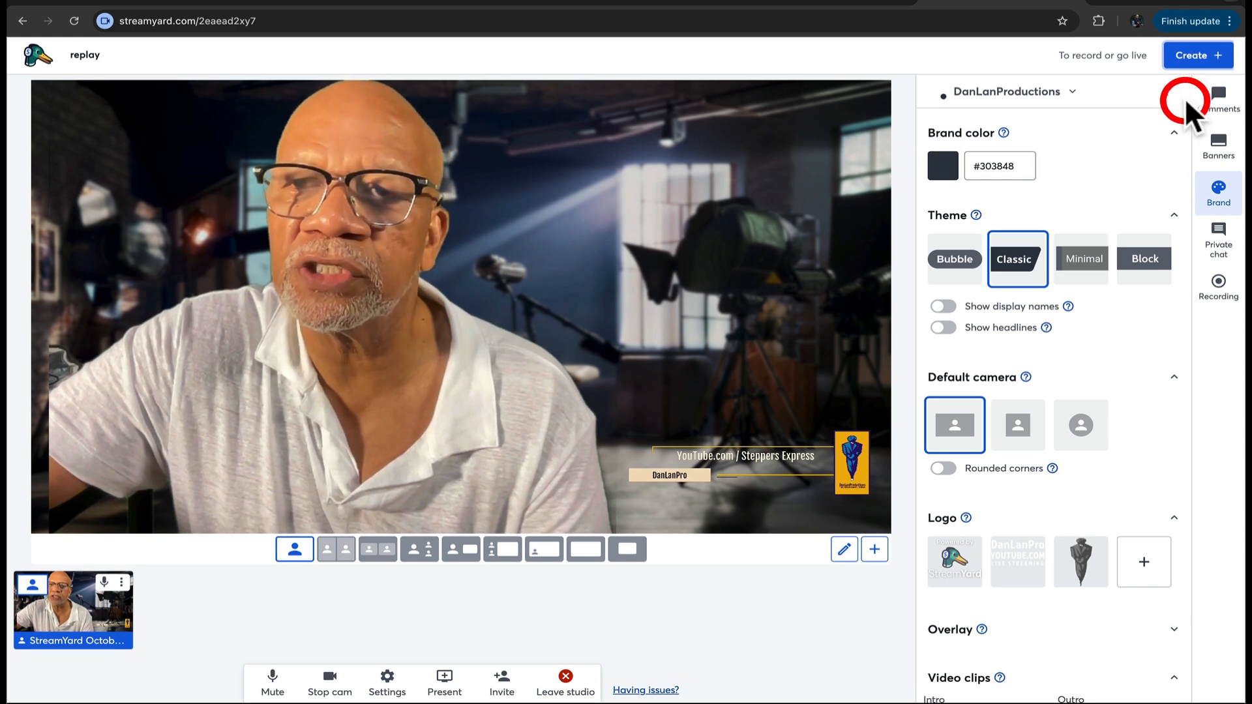
{"action": "left_click", "coordinate": [1218, 255]}
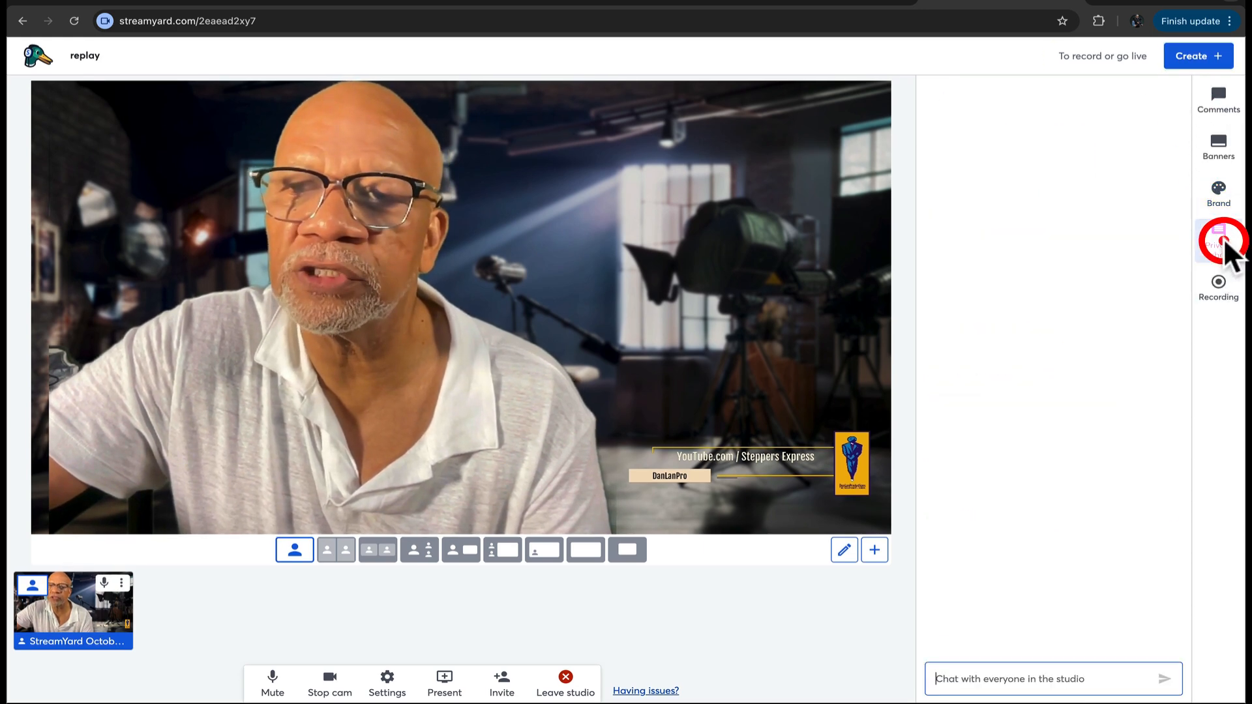
{"action": "left_click", "coordinate": [1217, 233]}
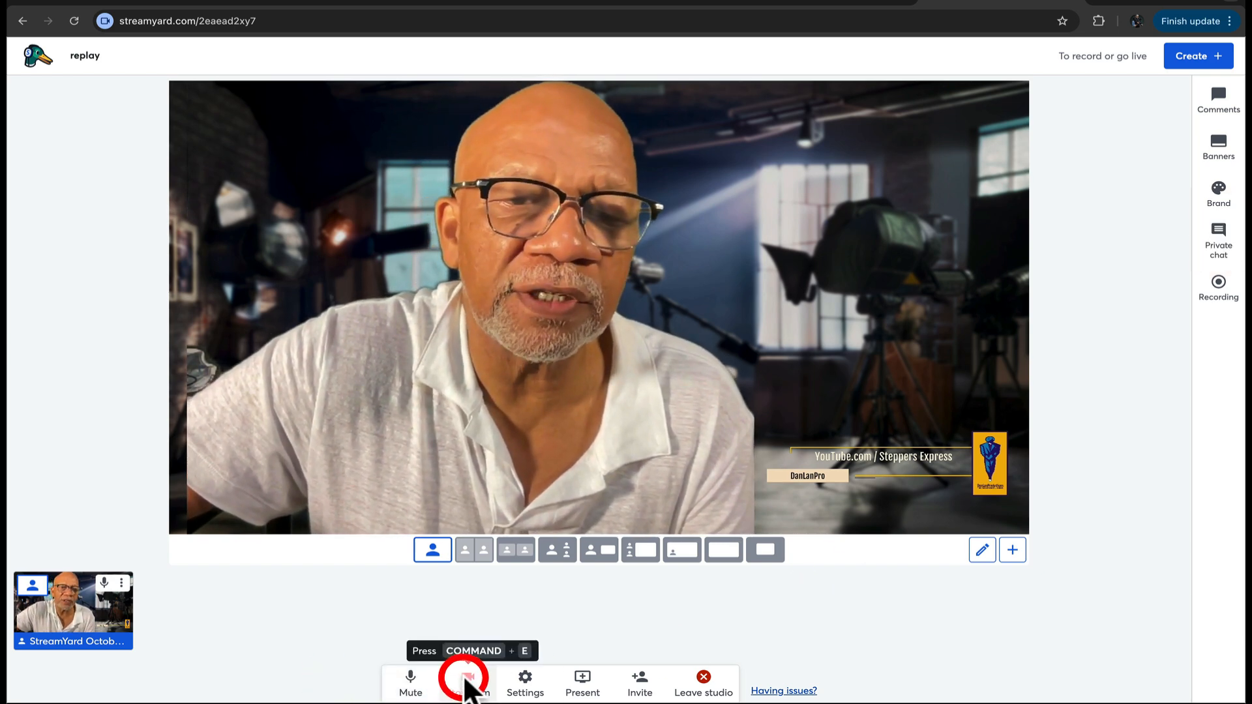
- Open the studio settings and review the available layouts and the camera options
{"action": "left_click", "coordinate": [525, 682]}
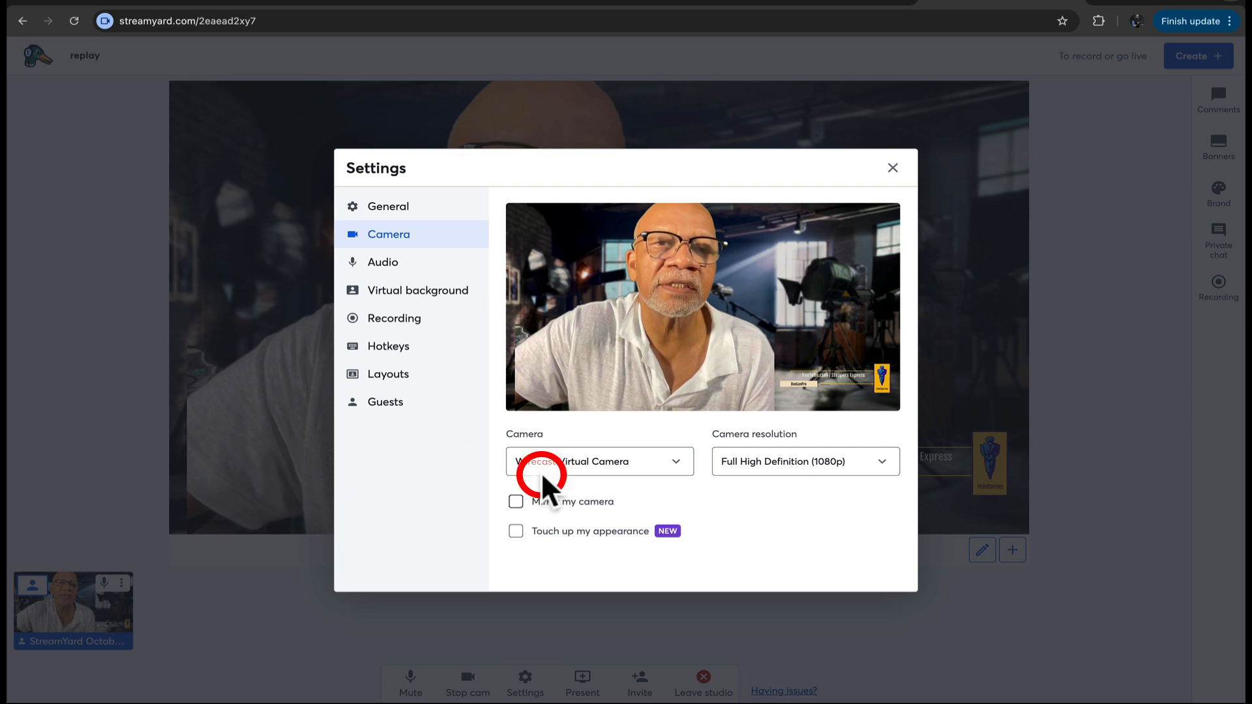
{"action": "left_click", "coordinate": [382, 382]}
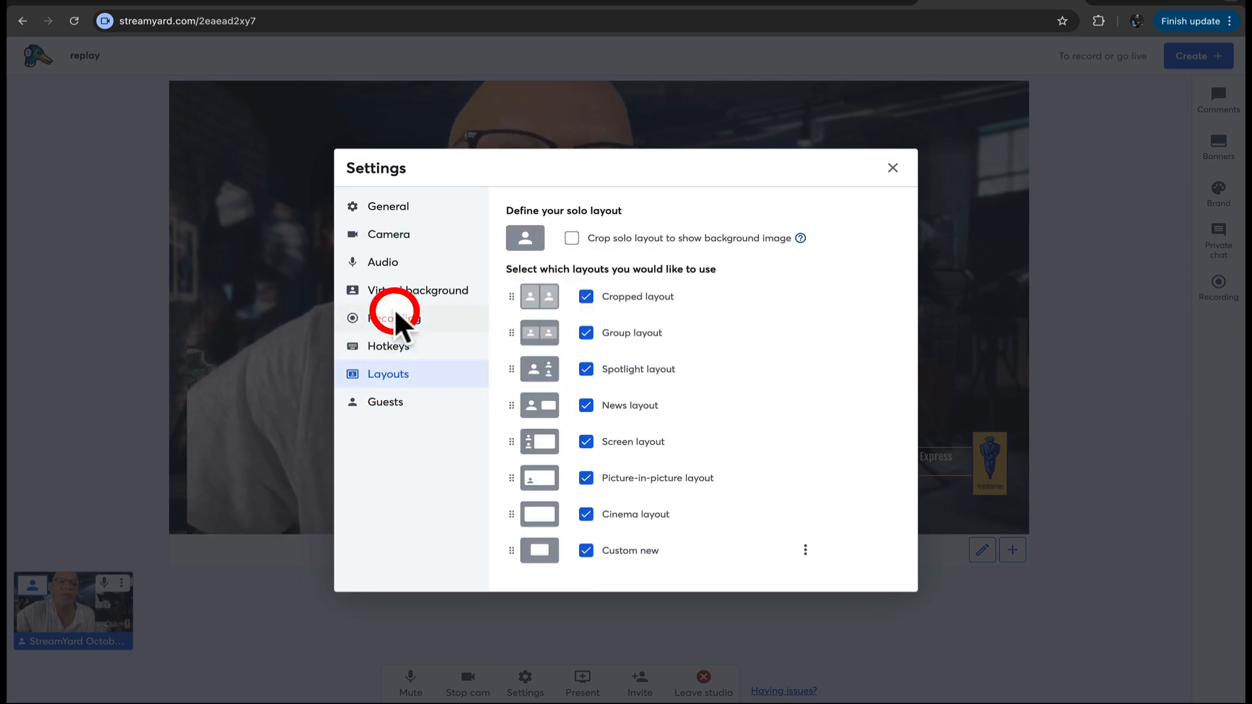
{"action": "left_click", "coordinate": [399, 246]}
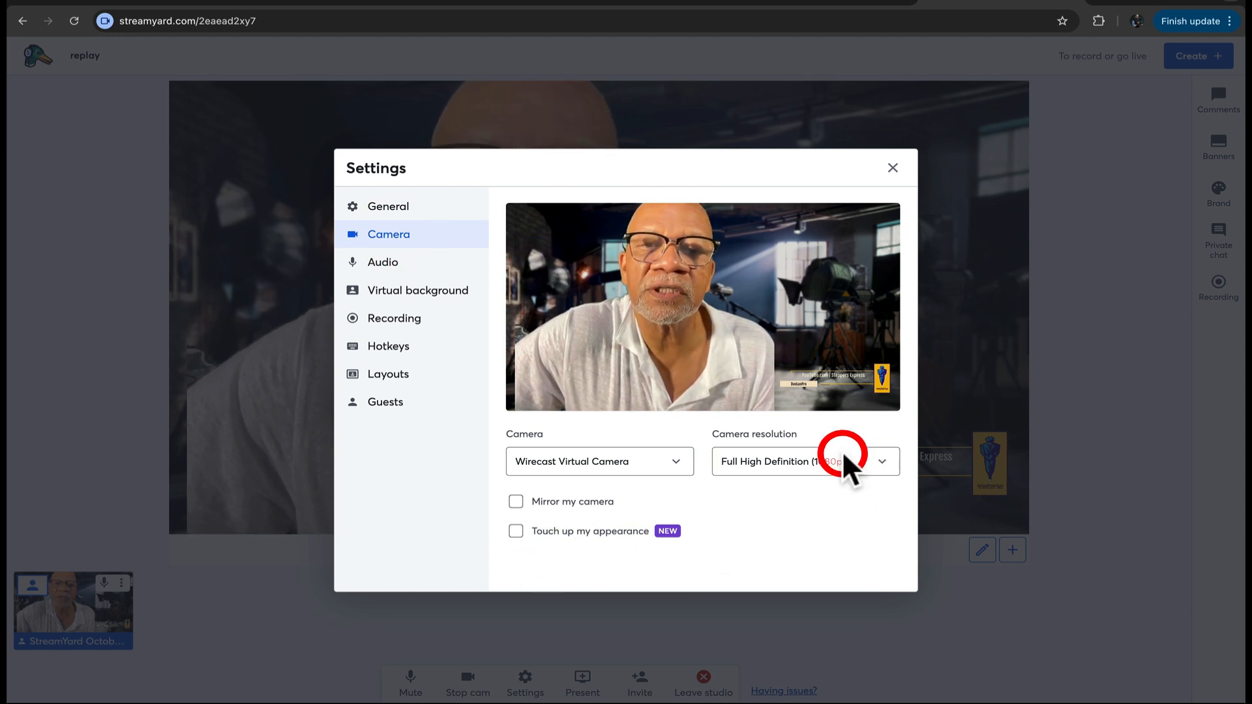
- Set the studio's appearance to Dark in the general settings and close the settings
{"action": "left_click", "coordinate": [386, 210]}
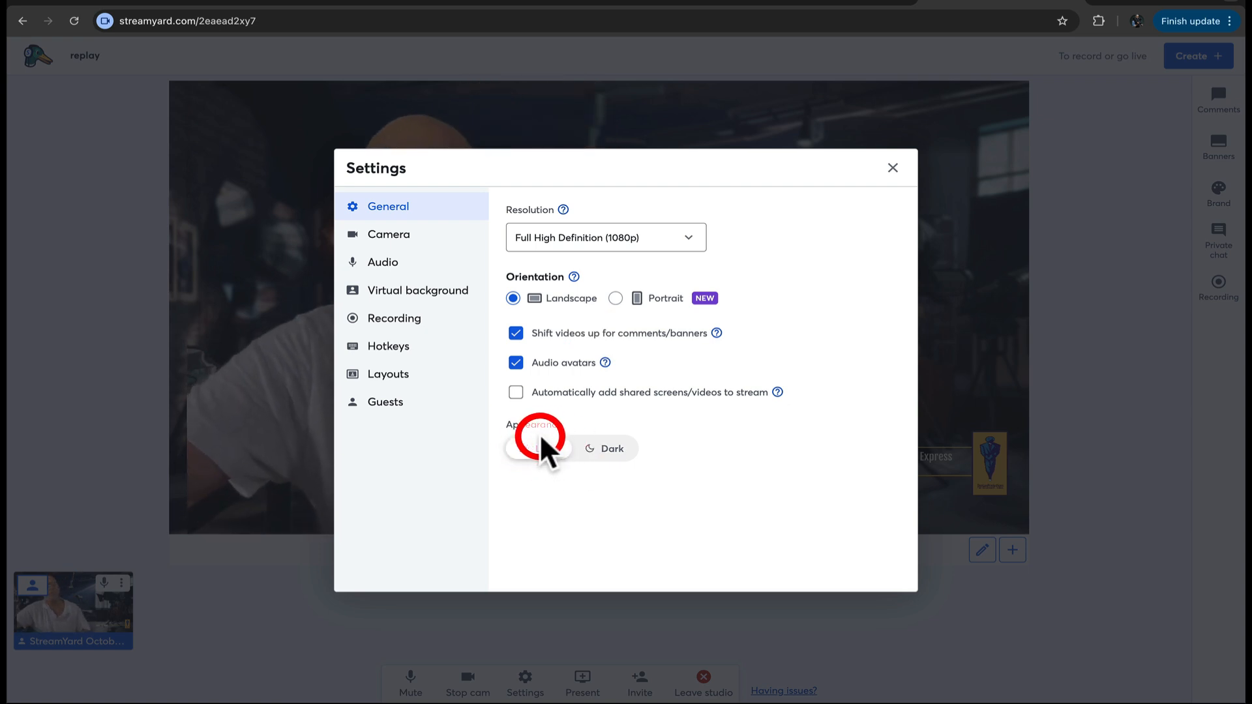
{"action": "left_click", "coordinate": [596, 451]}
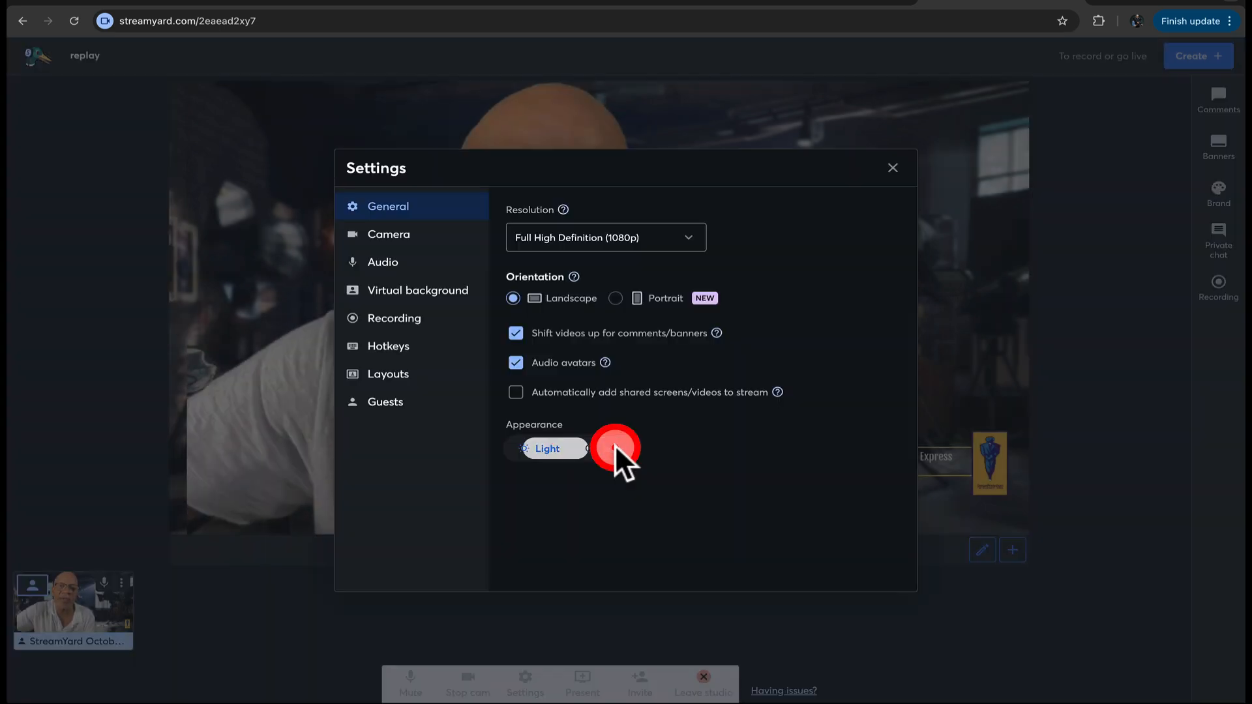
{"action": "left_click", "coordinate": [876, 160]}
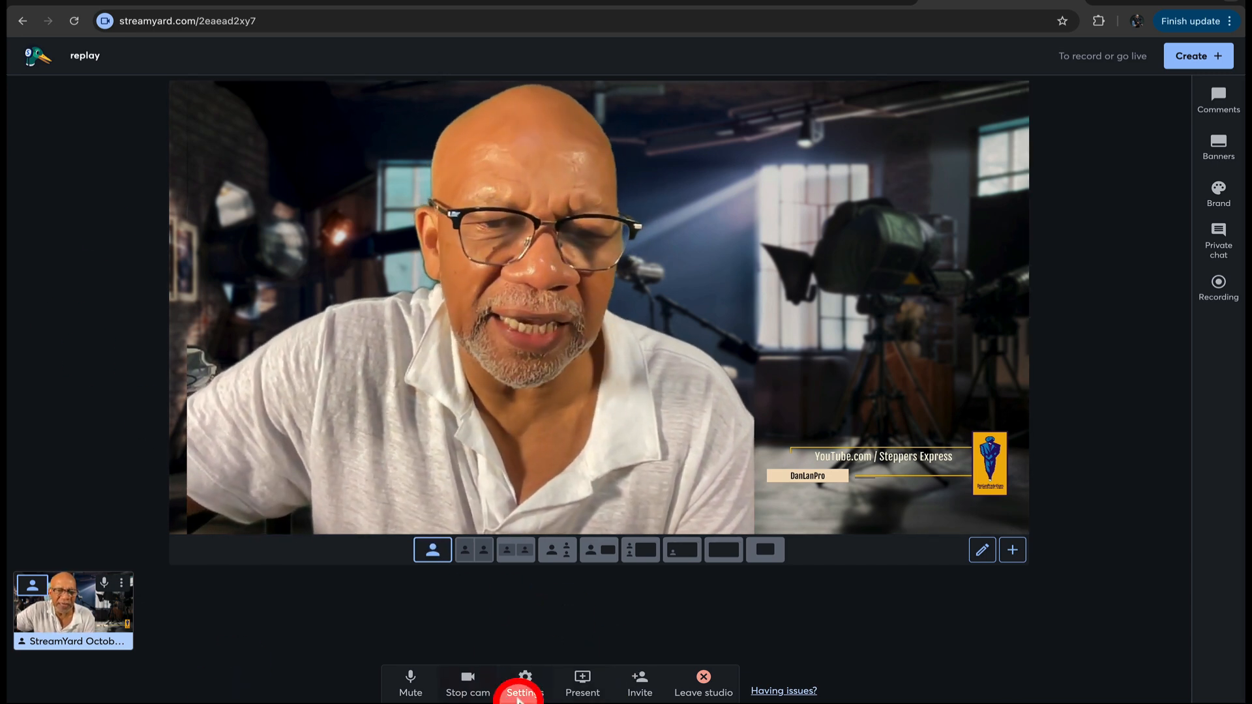
- Reopen the general settings, switch the studio's appearance back to Light, and close the settings
{"action": "left_click", "coordinate": [525, 669]}
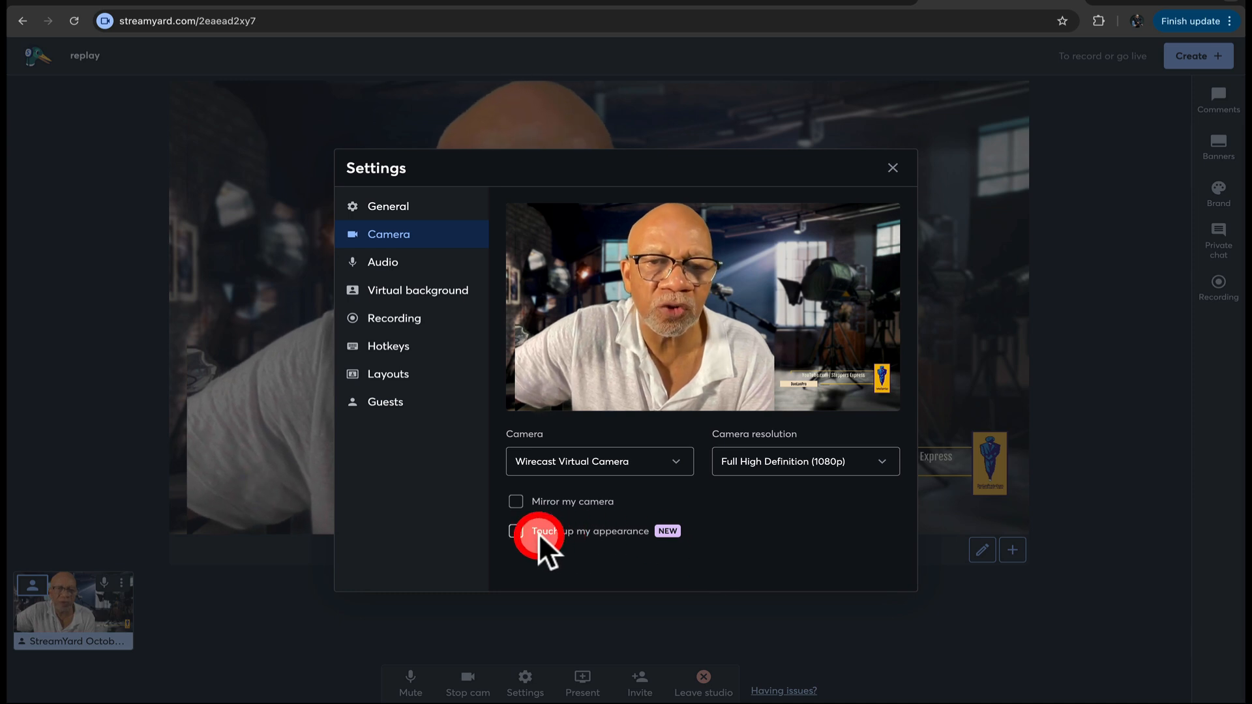
{"action": "left_click", "coordinate": [397, 206]}
{"action": "left_click", "coordinate": [540, 448]}
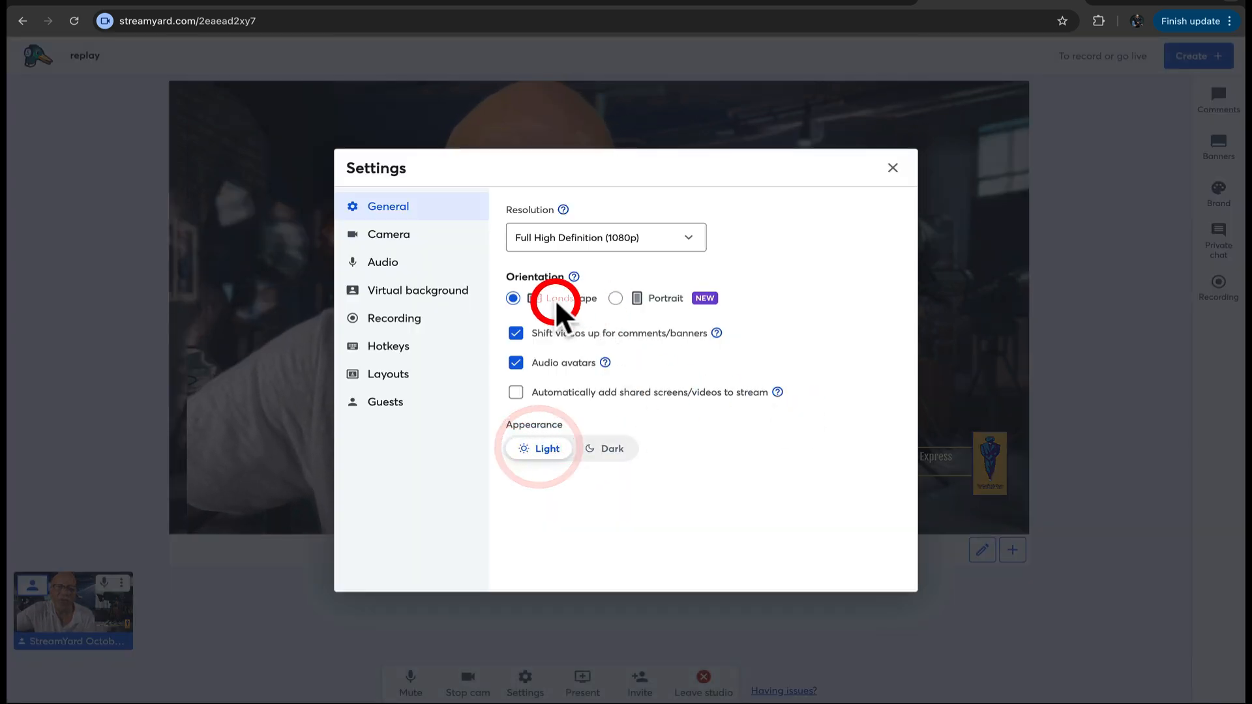
{"action": "left_click", "coordinate": [892, 168]}
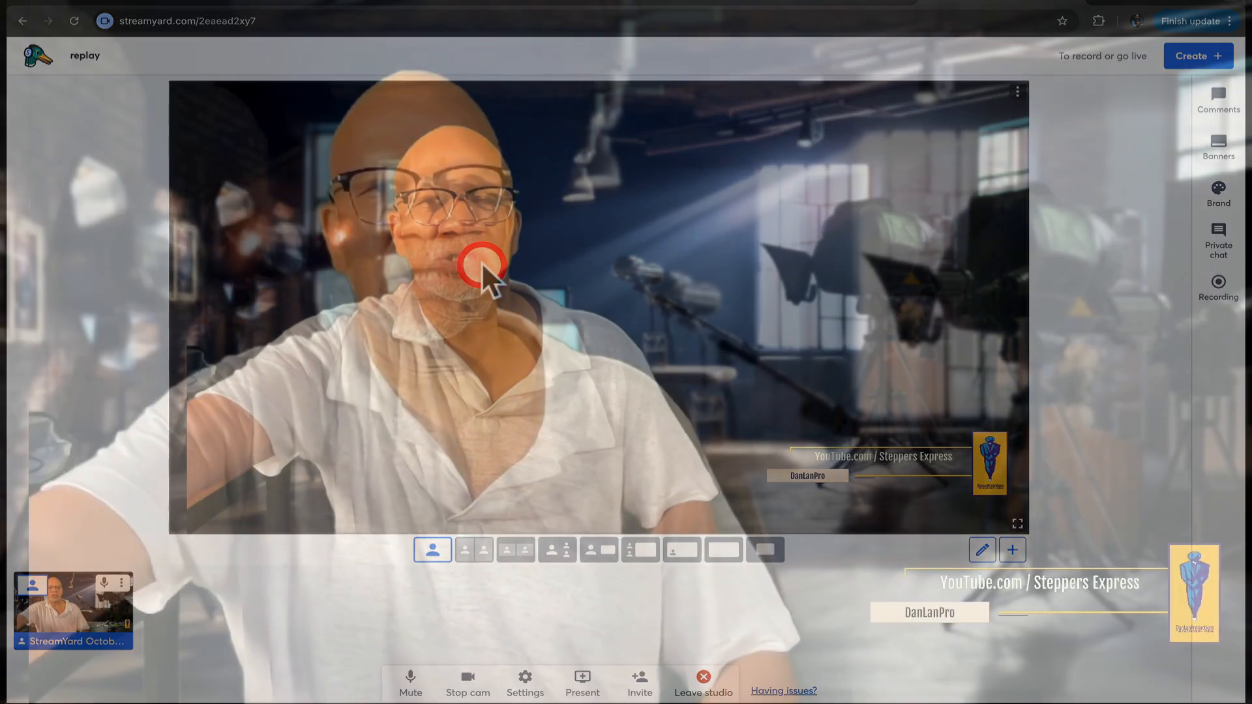